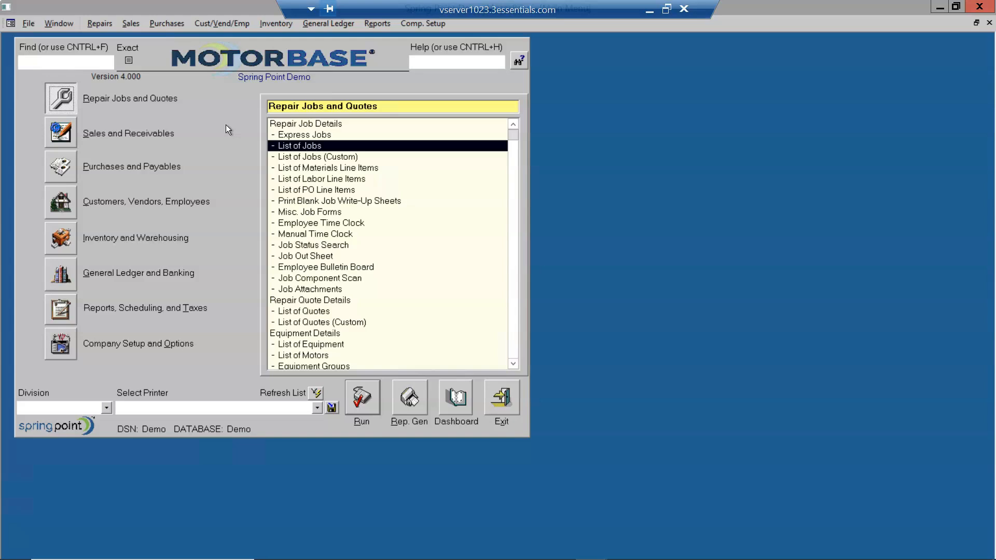
- Open the Repair Job Details form and start a new job, proposed as Repair Shop R1029
click(301, 125)
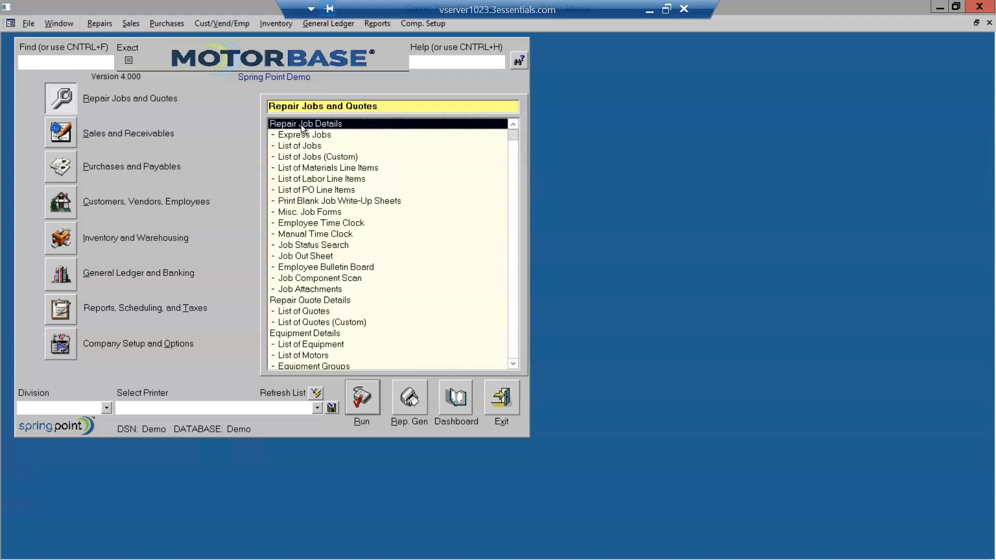
double_click(302, 124)
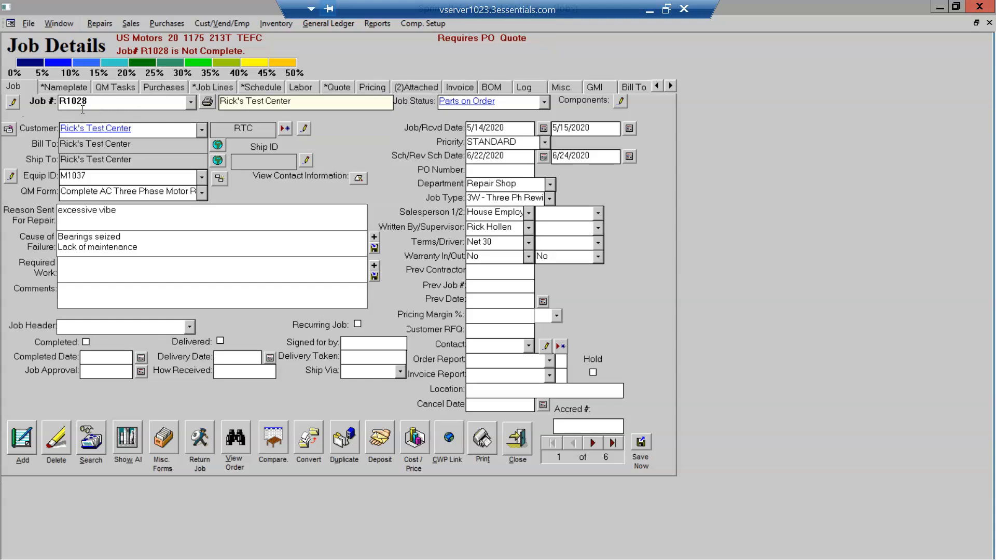
click(20, 438)
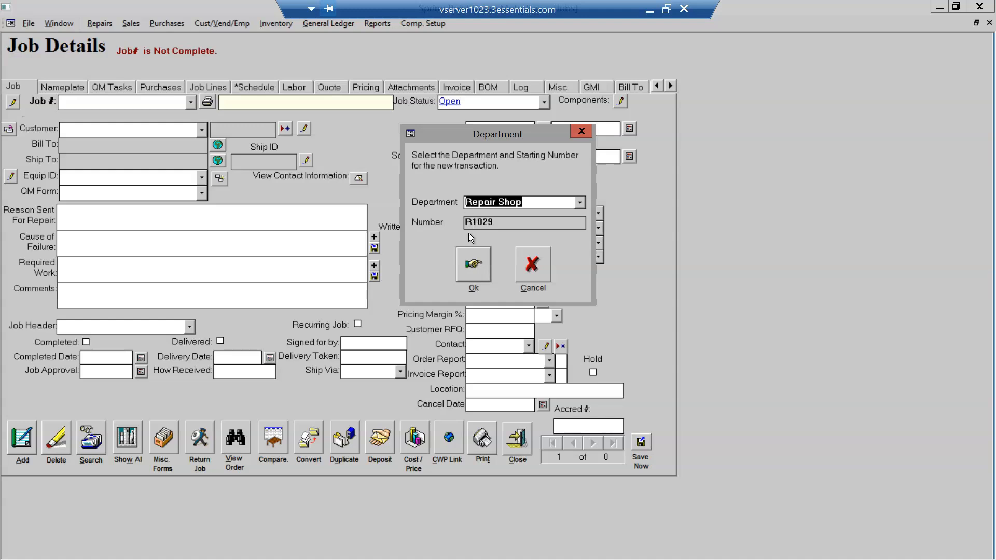
- Book job R1029 in Repair Shop for Beal-Tek Labs, accepting the credit-limit and PO-required warnings
click(471, 266)
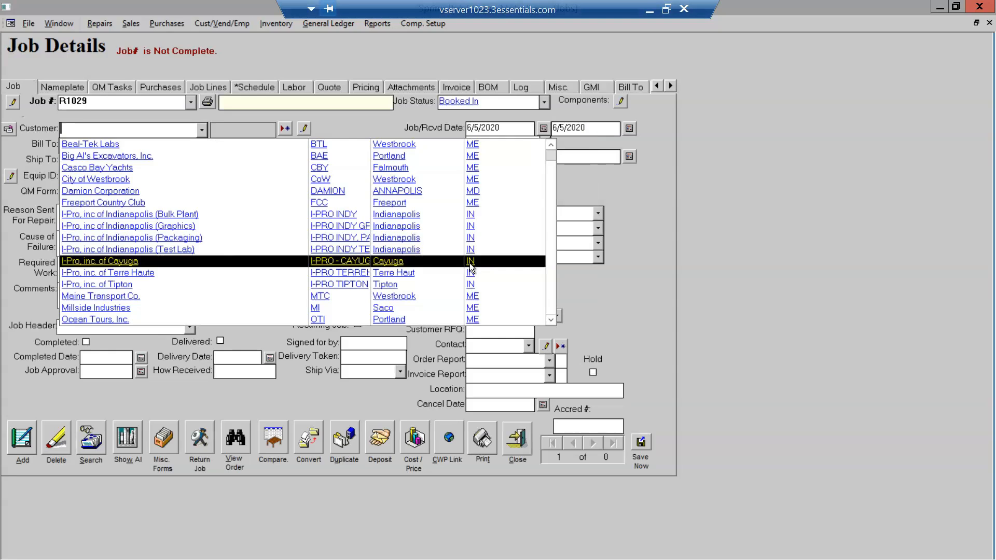
click(163, 144)
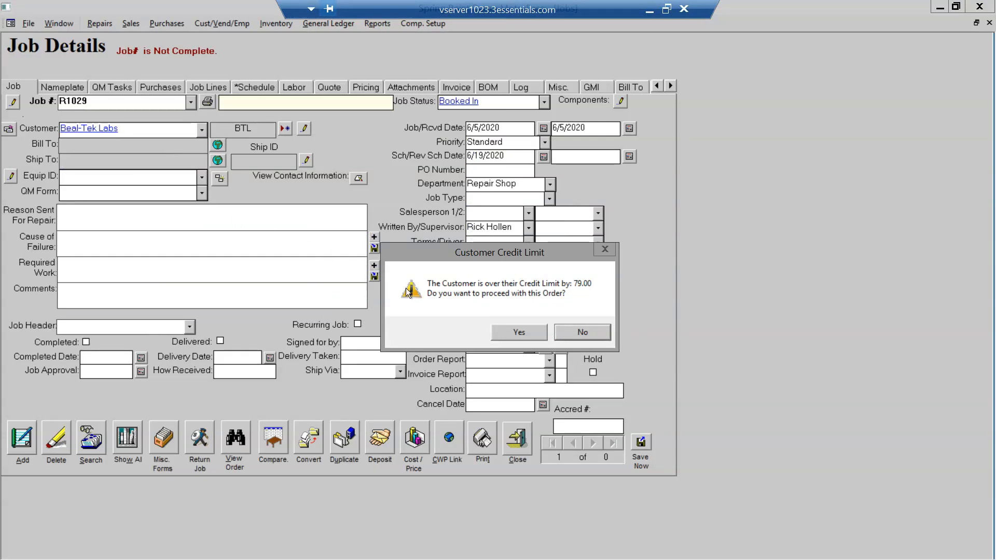
click(512, 329)
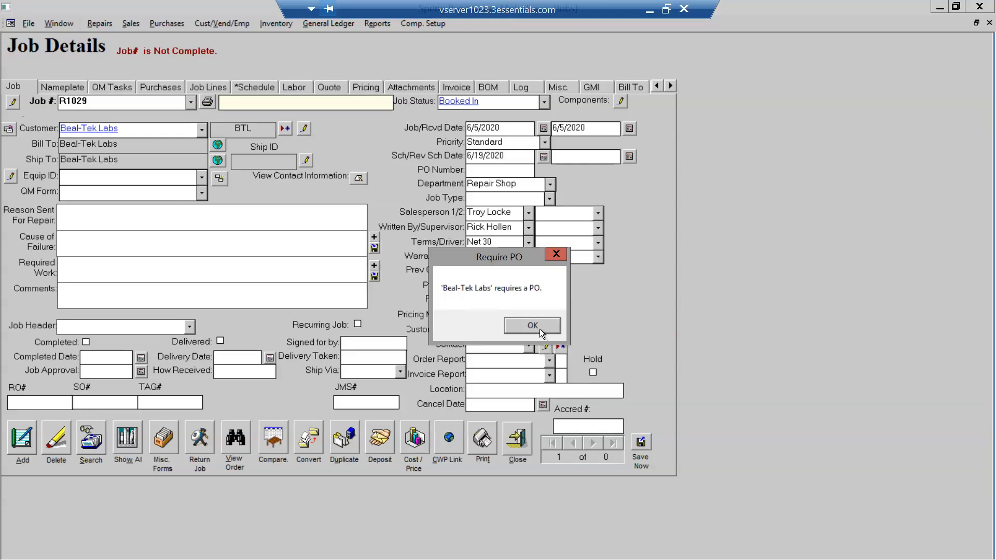
click(539, 329)
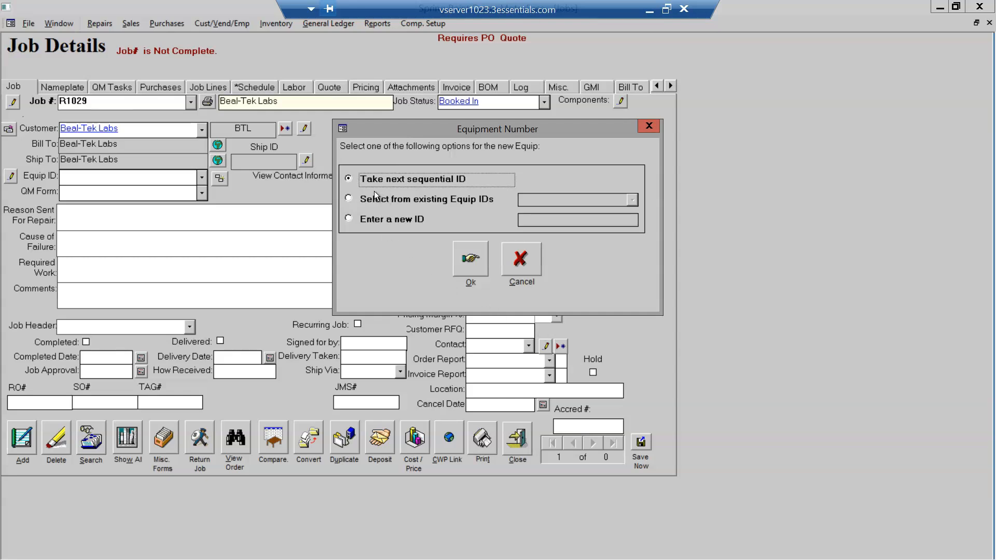
- Review the existing equipment IDs, then give the equipment the next sequential ID, M1039
click(348, 199)
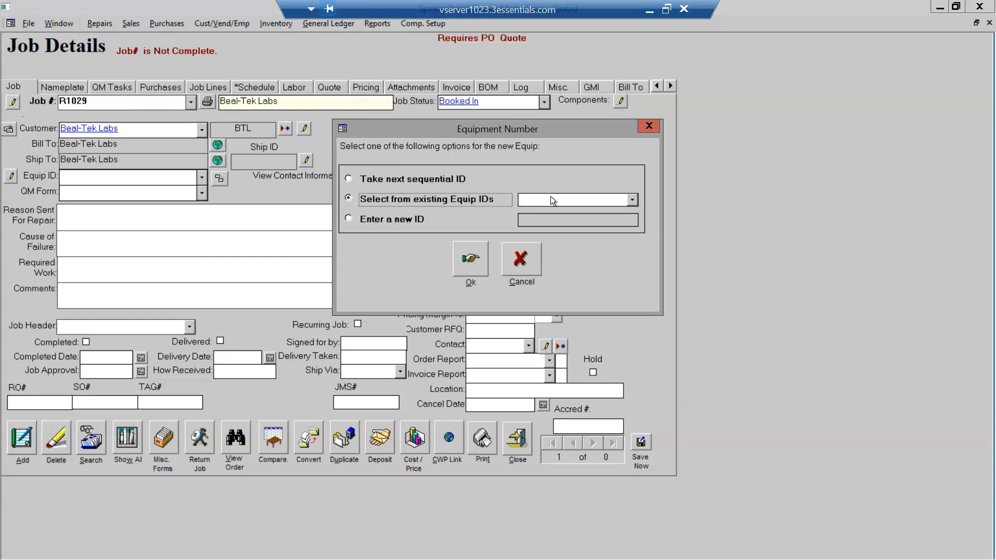
click(632, 200)
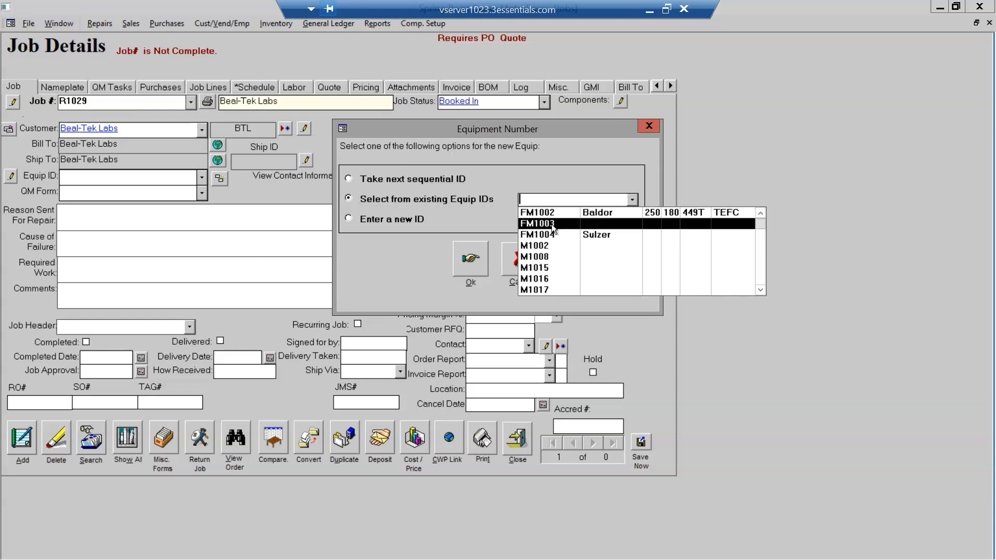
scroll(549, 256, down, 2)
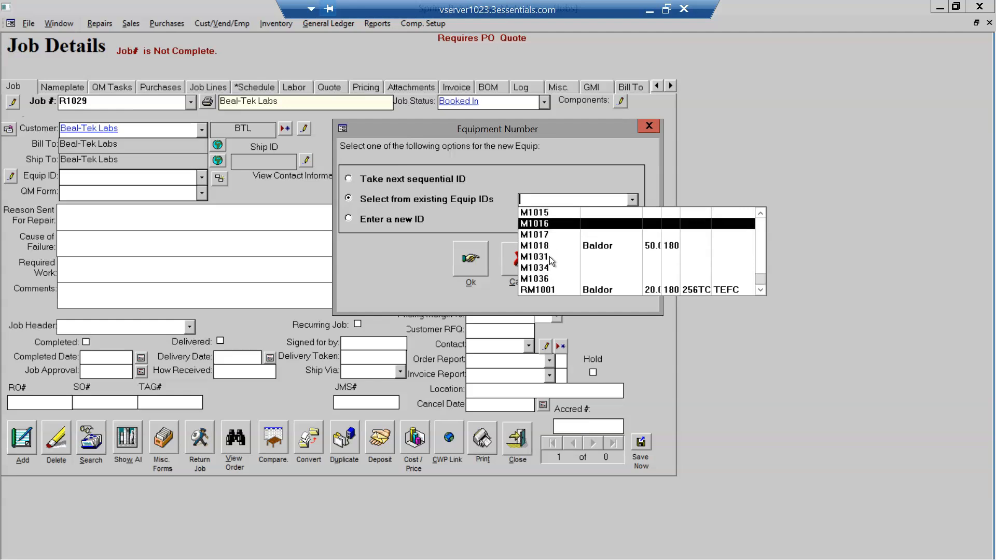
scroll(549, 257, up, 2)
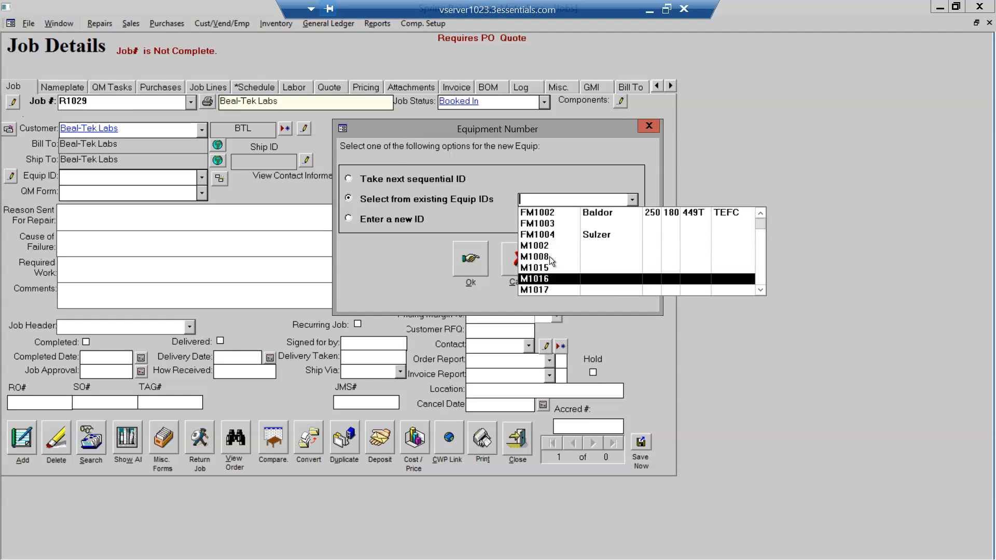
click(348, 219)
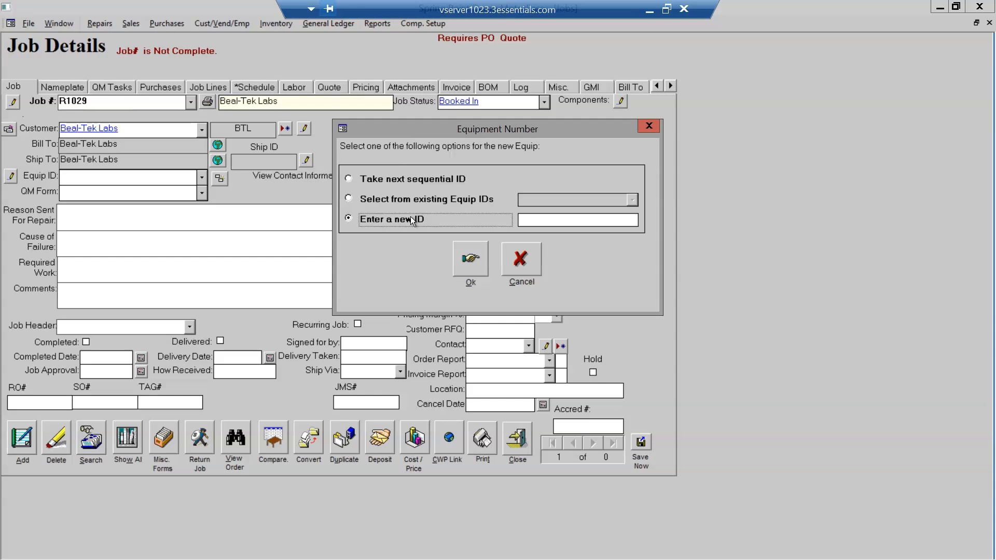
click(349, 179)
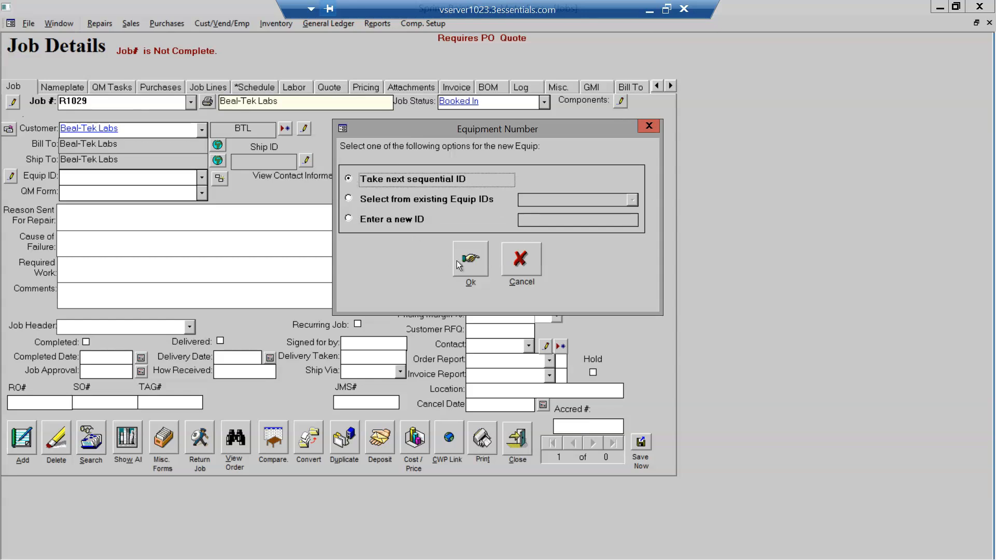
click(469, 260)
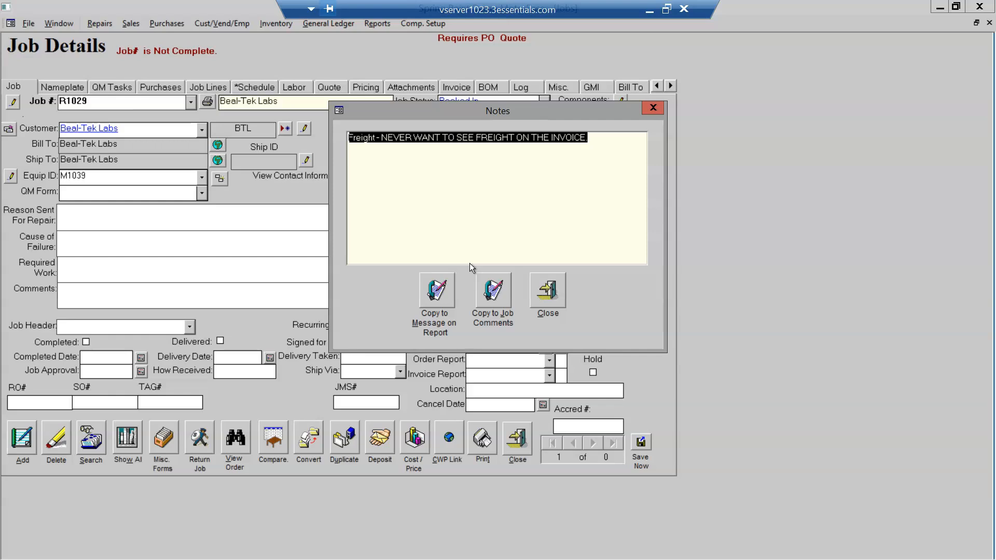
- Copy the customer's freight warning note into job R1029's Comments field
click(439, 160)
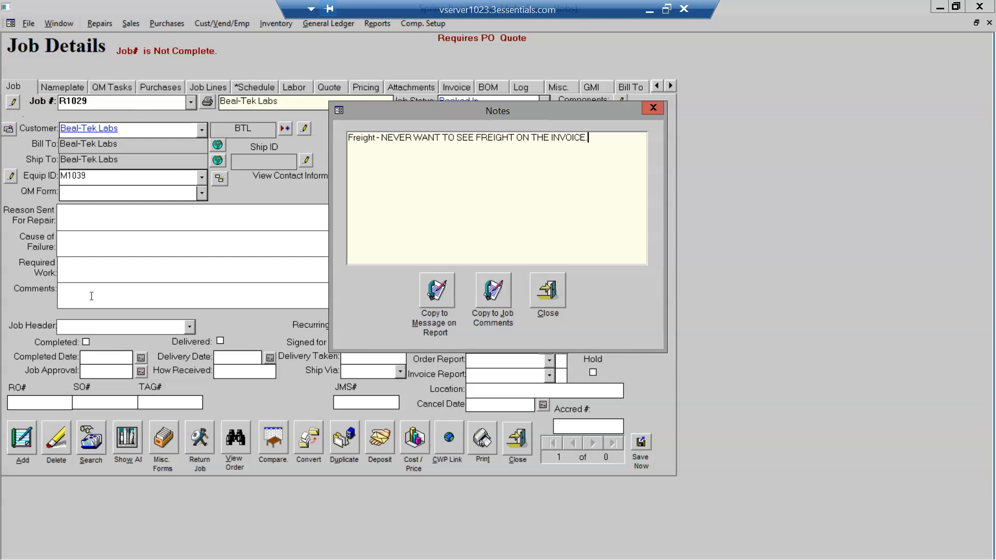
click(488, 293)
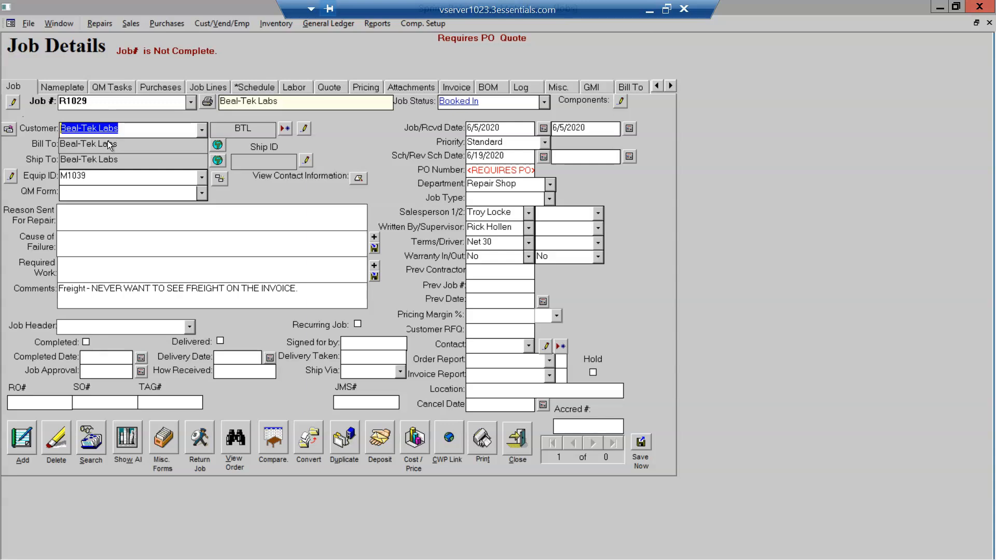
- Set the QM Form to Complete AC Three Phase Motor Repair and add its tasks to the job
click(670, 86)
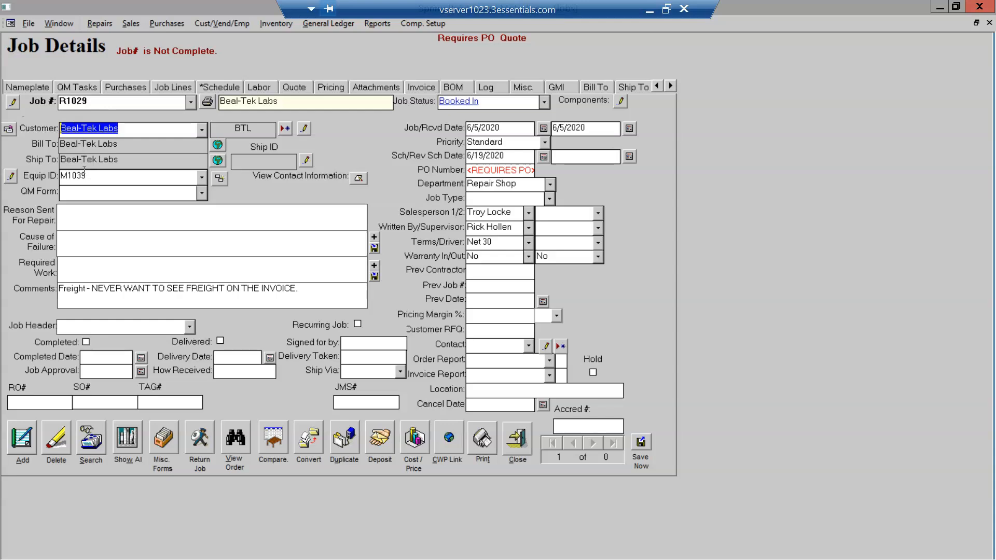
click(201, 194)
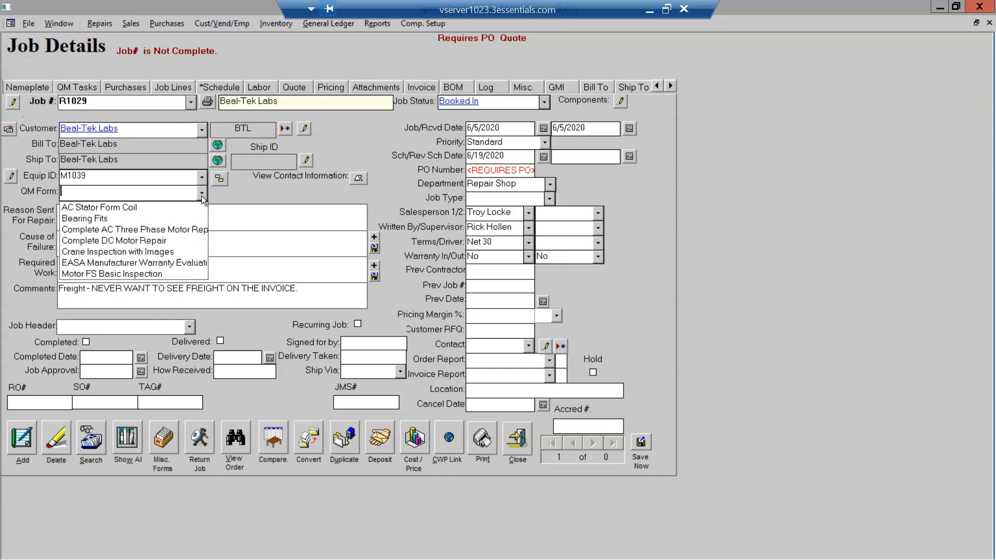
click(166, 229)
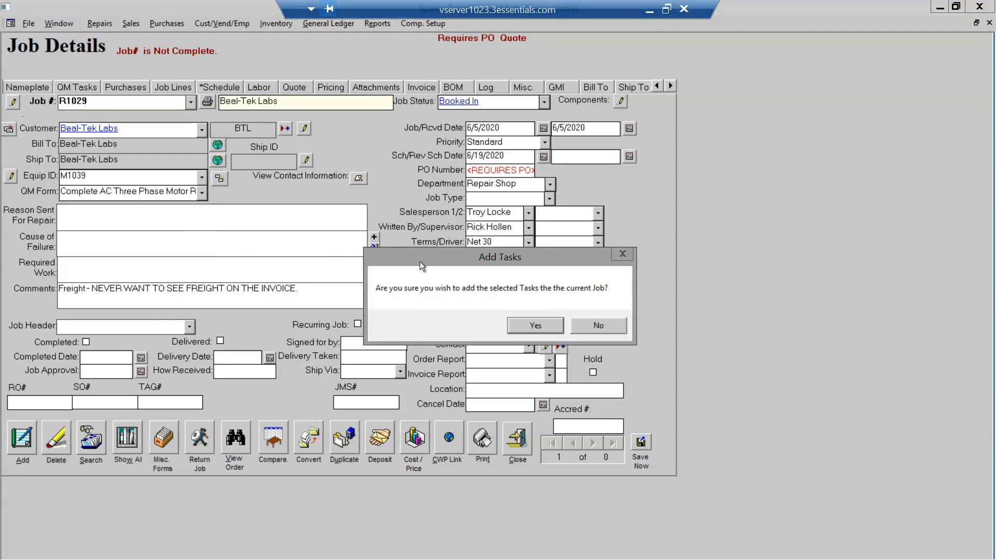
click(524, 324)
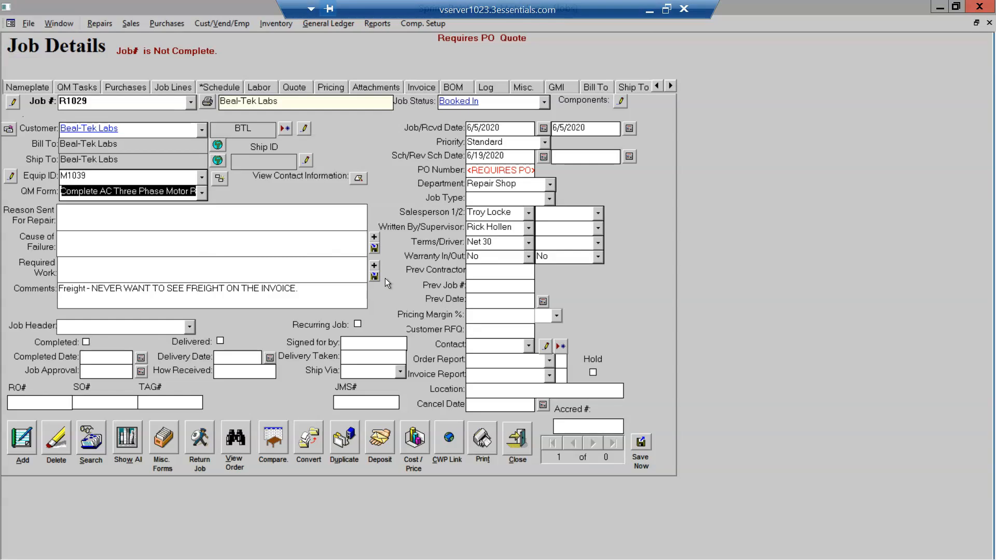
- Enter 'Excessive Vibration' as the reason sent for repair and bring up the preset failure causes
click(203, 215)
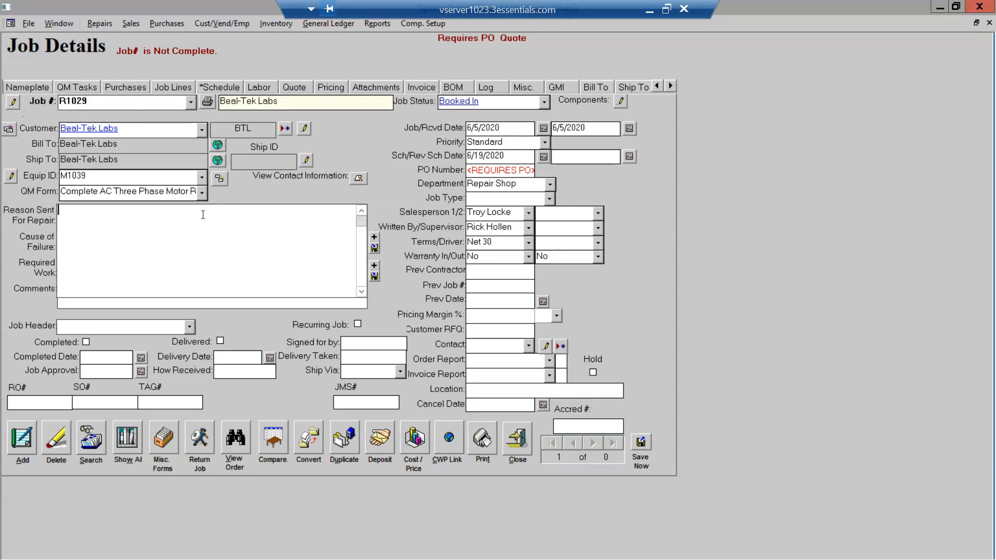
text(Excessive Vibration)
key(Tab)
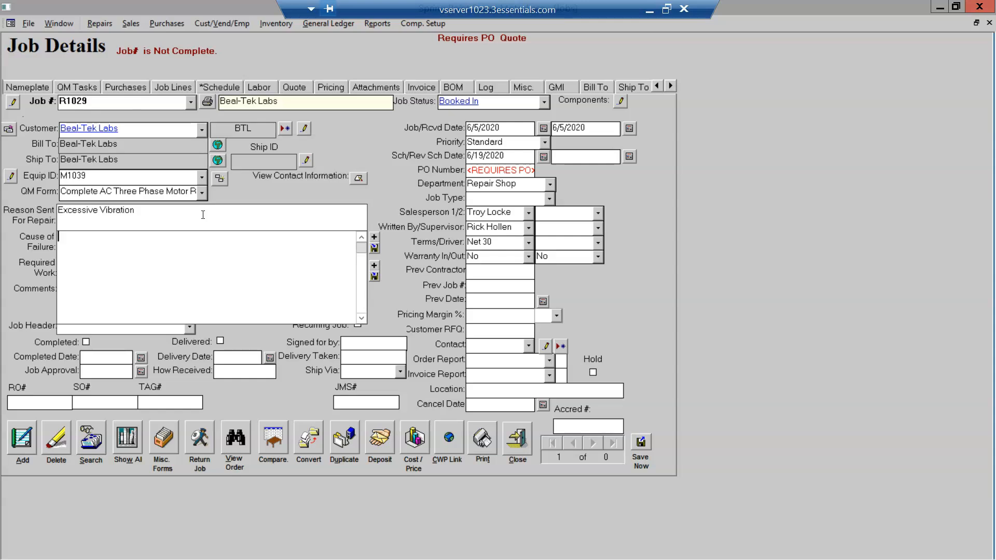
click(373, 238)
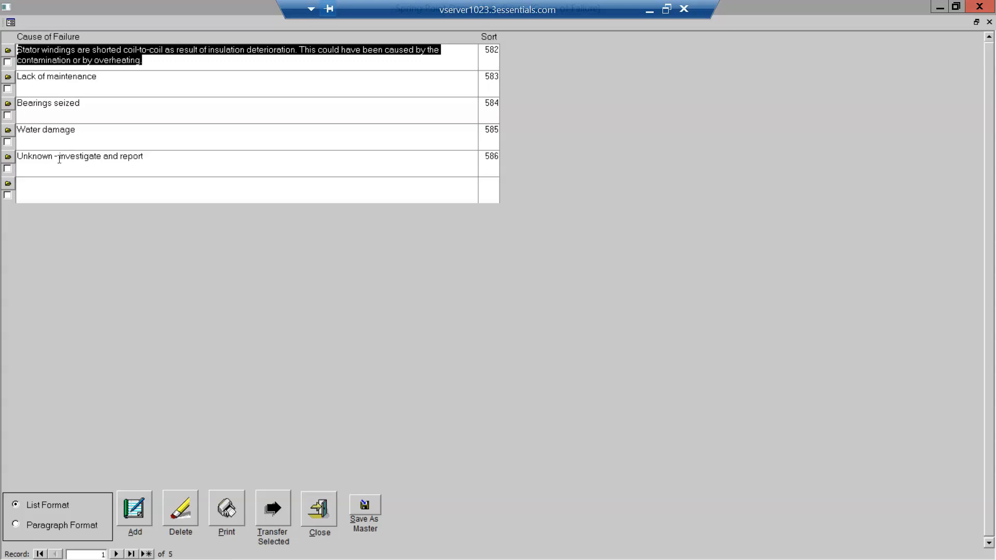
- Overwrite the Cause of Failure with the preset 'Unknown - investigate and report'
click(8, 168)
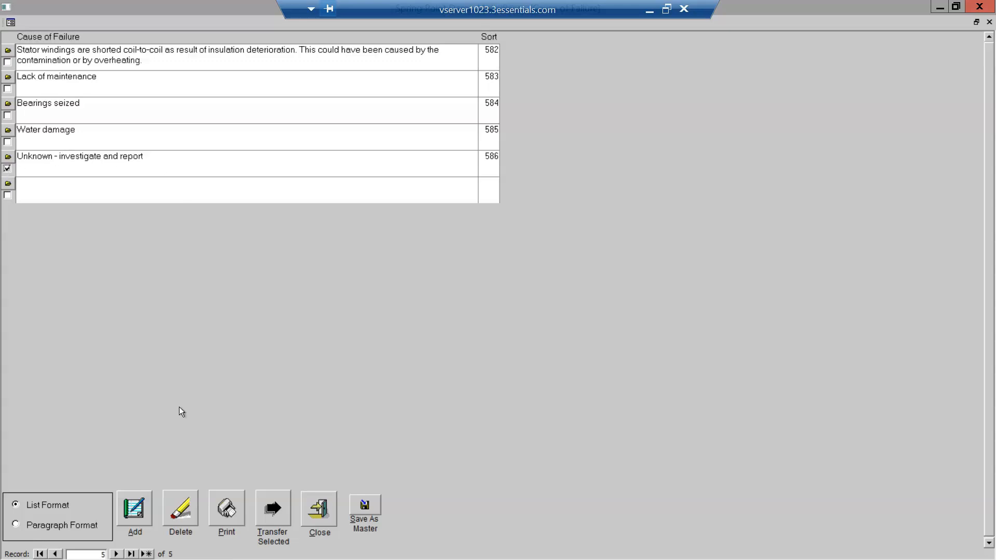
click(270, 512)
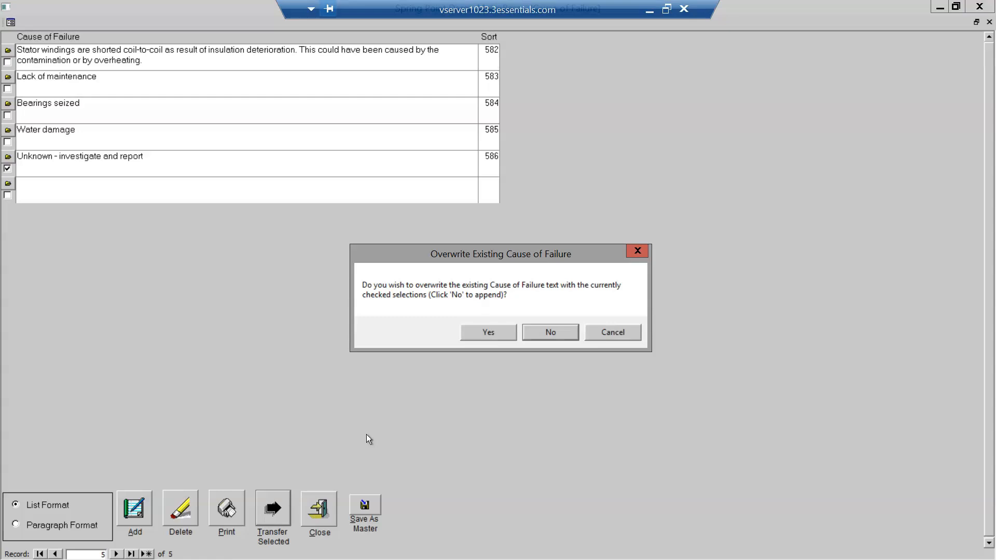
click(488, 332)
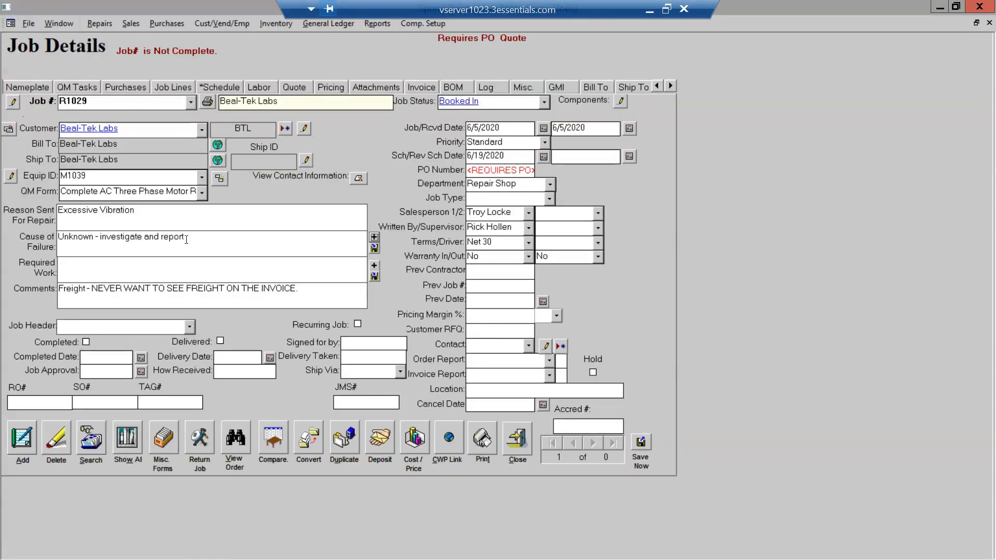
click(188, 237)
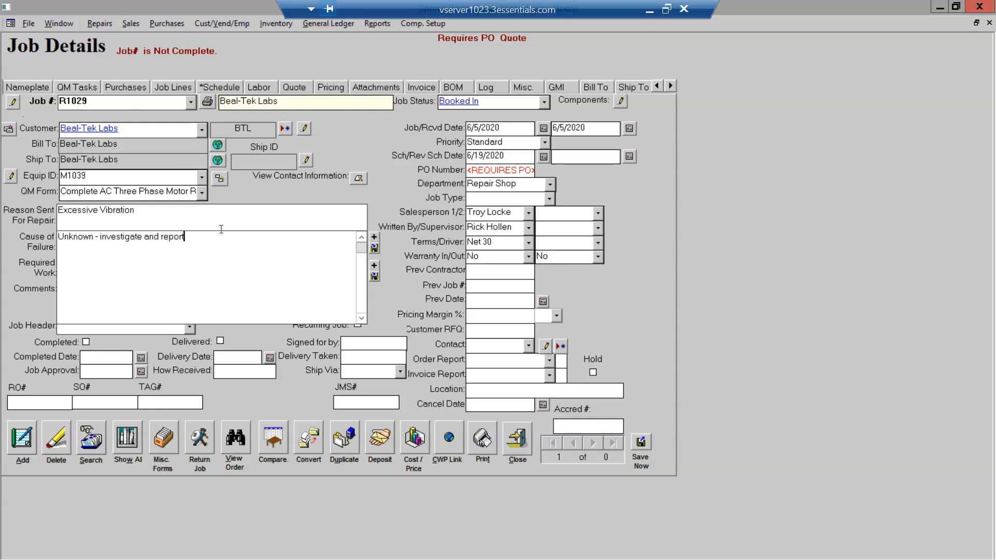
key(Tab)
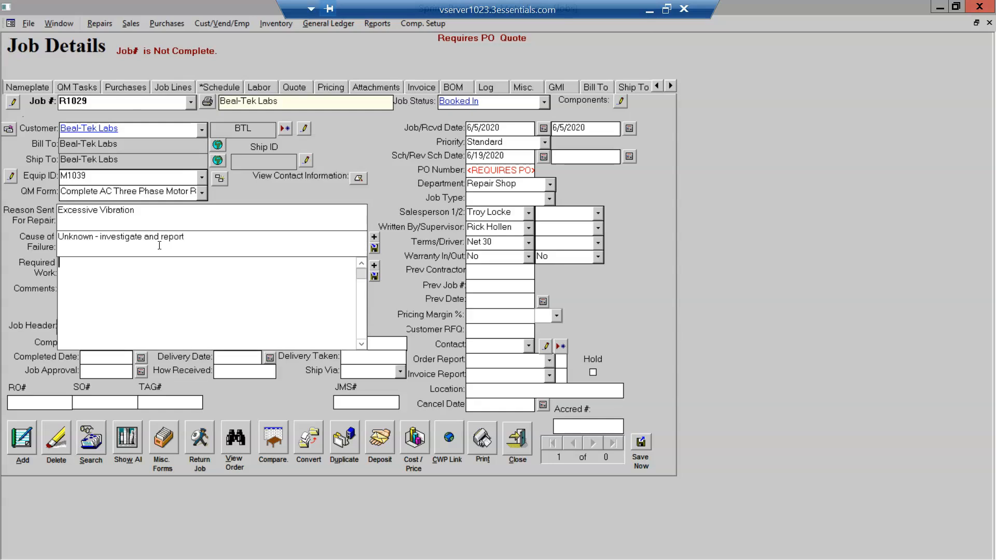
- Pick the MINOR AC MOTOR REPAIR work scope from the Required Work list and transfer it
click(374, 266)
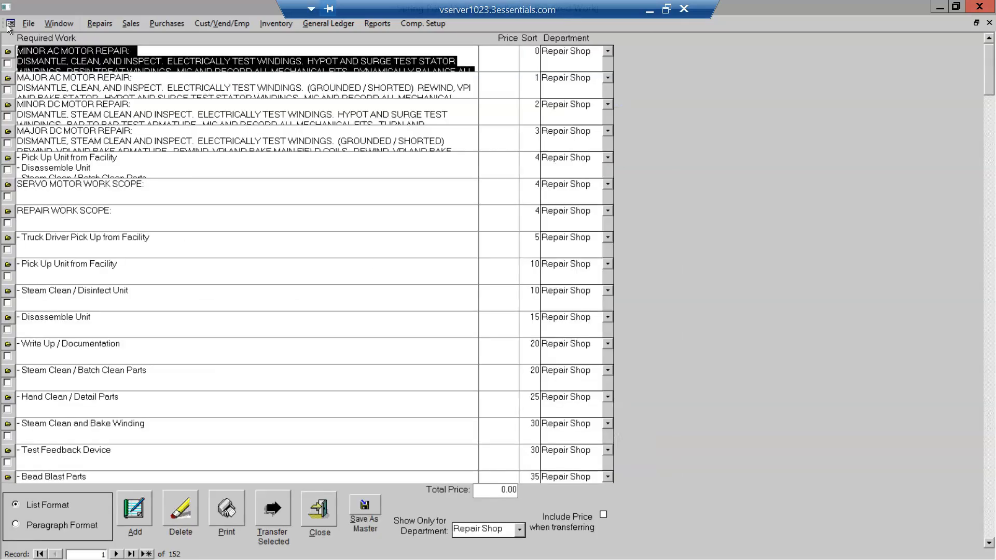
click(7, 64)
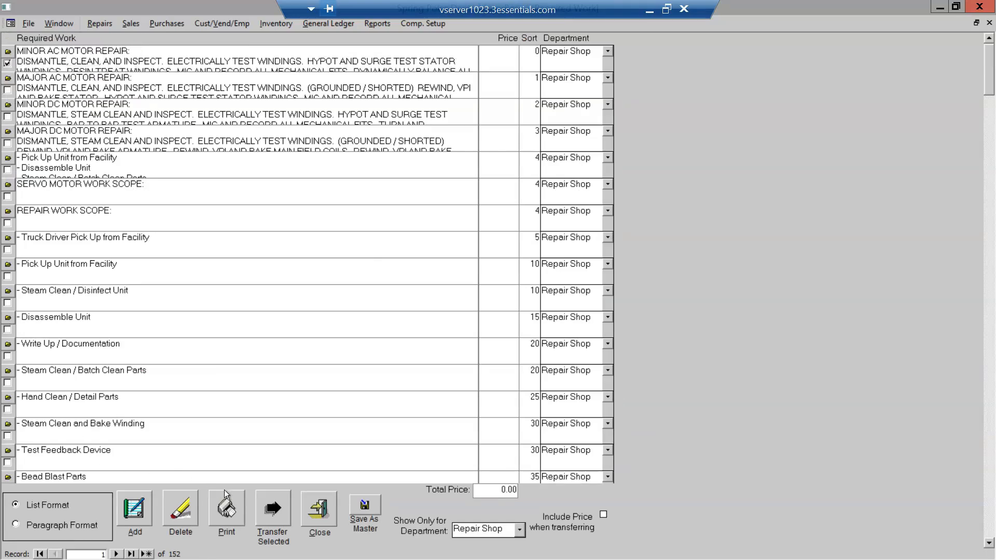
click(273, 511)
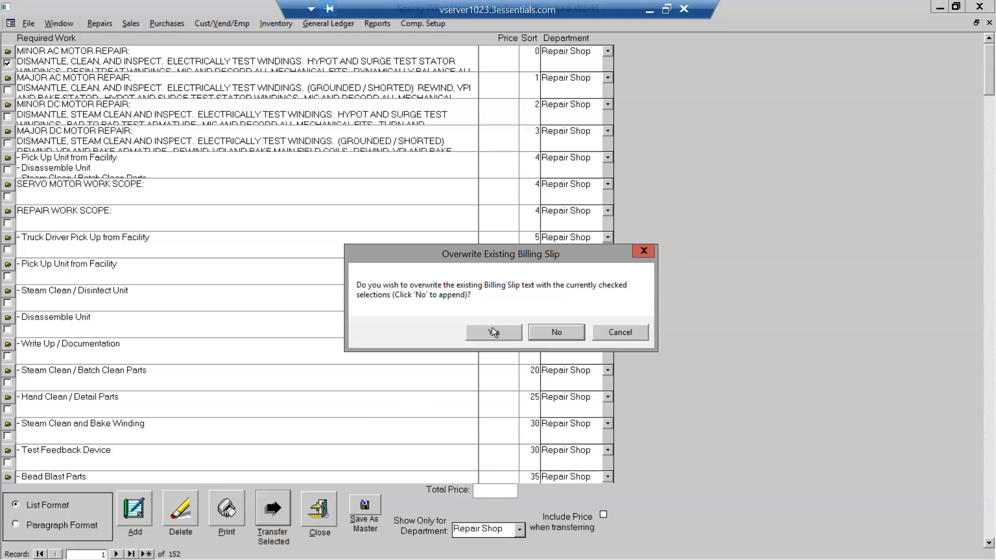
- Confirm overwriting the billing slip with the MINOR AC MOTOR REPAIR dismantle, clean, inspect and test scope
click(493, 331)
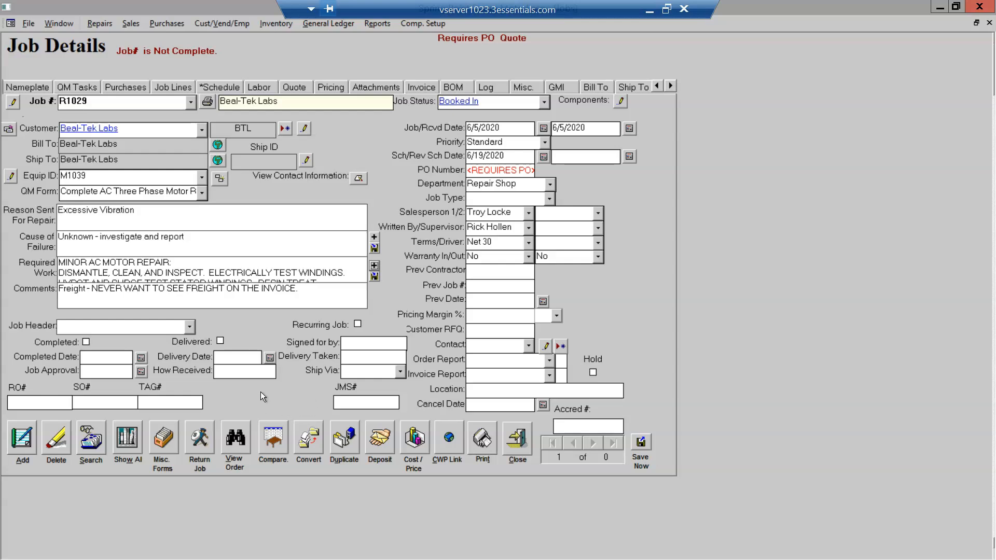
- Check R1029's status history showing two Booked In entries, then list the available job statuses
click(456, 102)
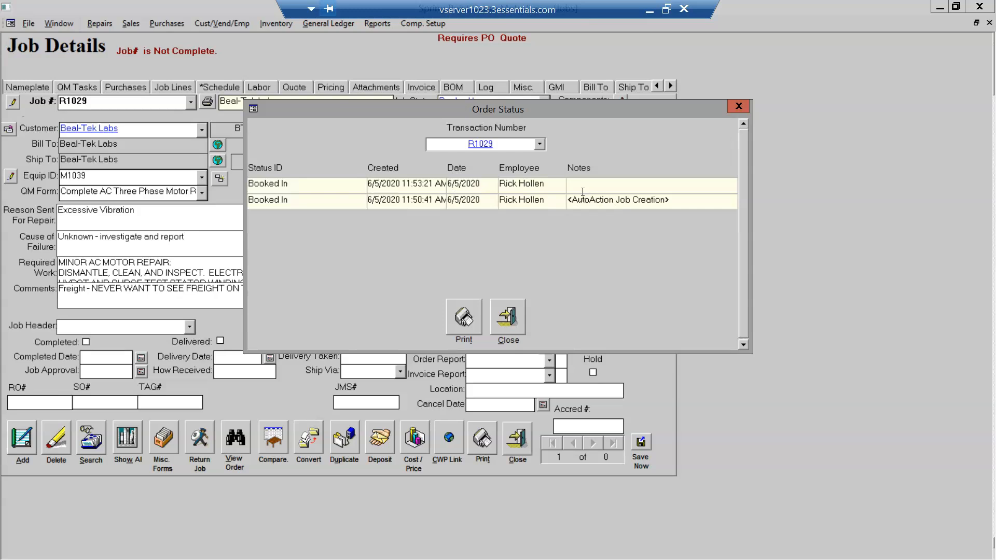
click(508, 317)
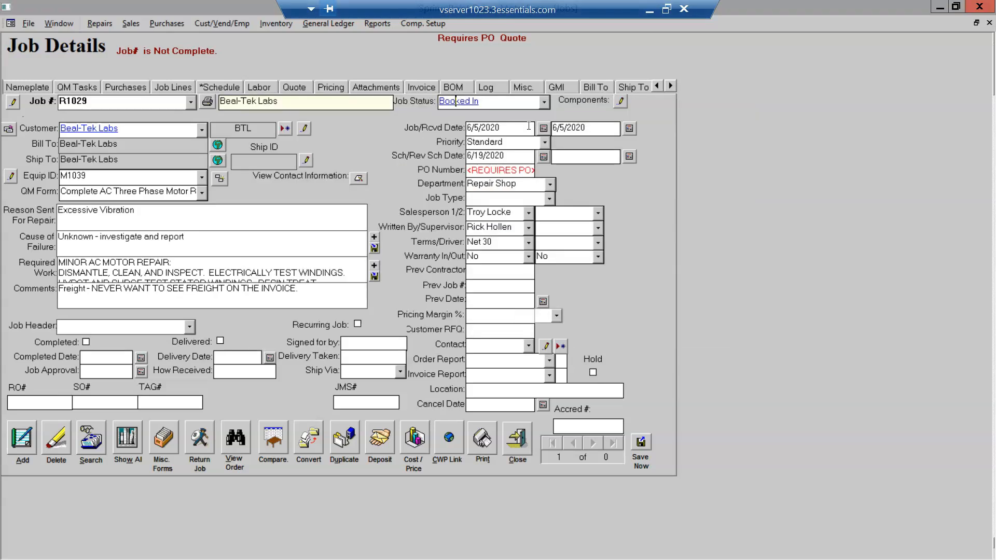
click(544, 101)
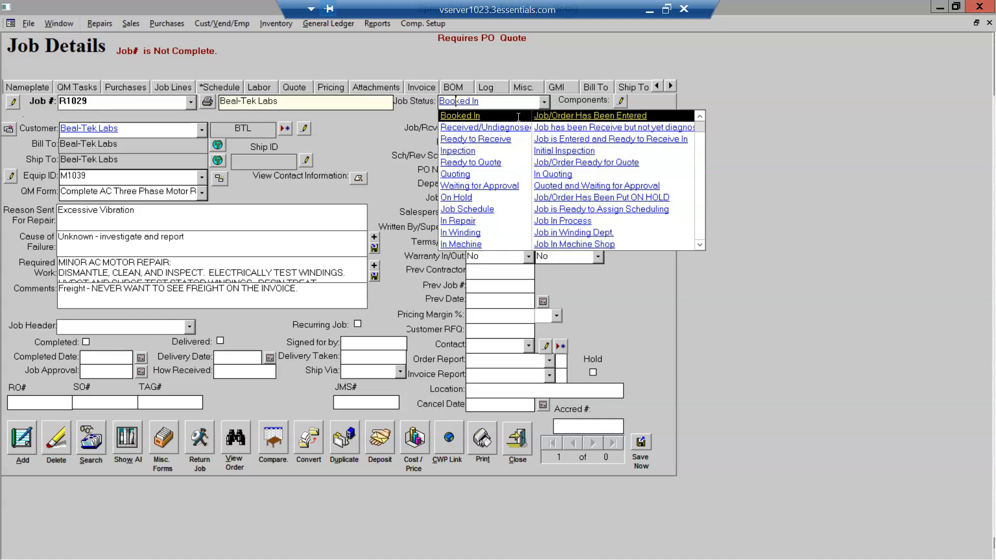
- Store job R1029's status as Inpection with the note 'Use the QMW form'
click(451, 151)
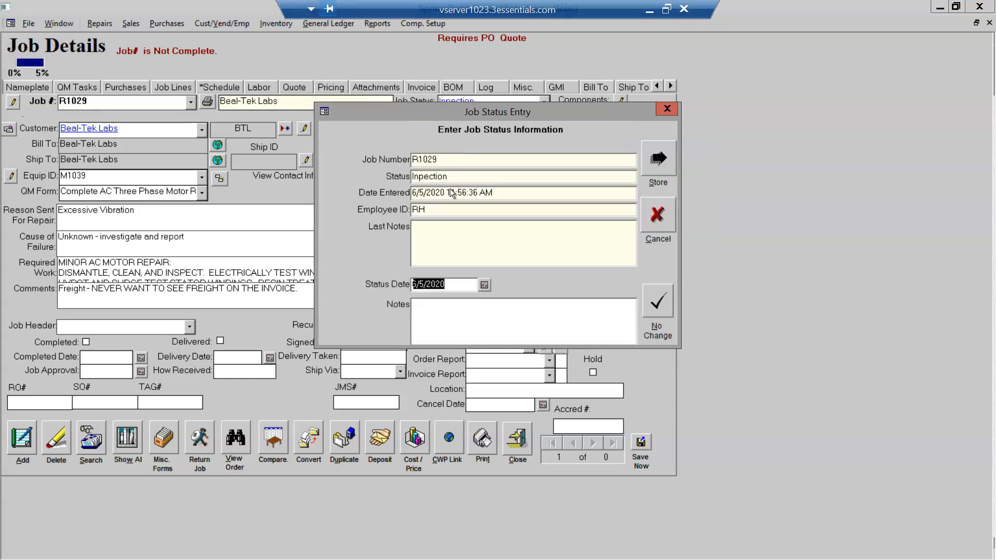
click(427, 311)
text(Use the QMW form)
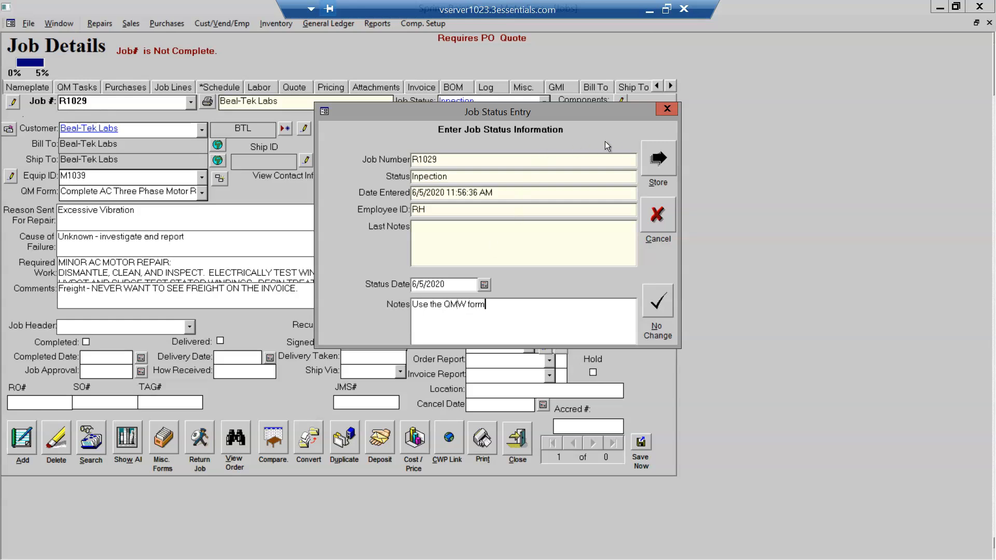
click(659, 157)
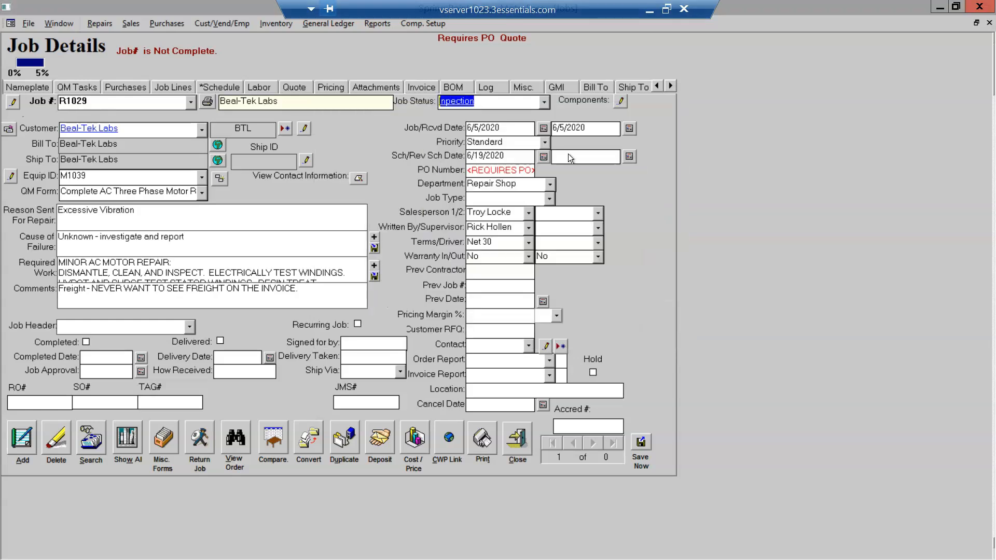
- Replace the REQUIRES PO placeholder with the customer's purchase order number
click(502, 104)
click(511, 171)
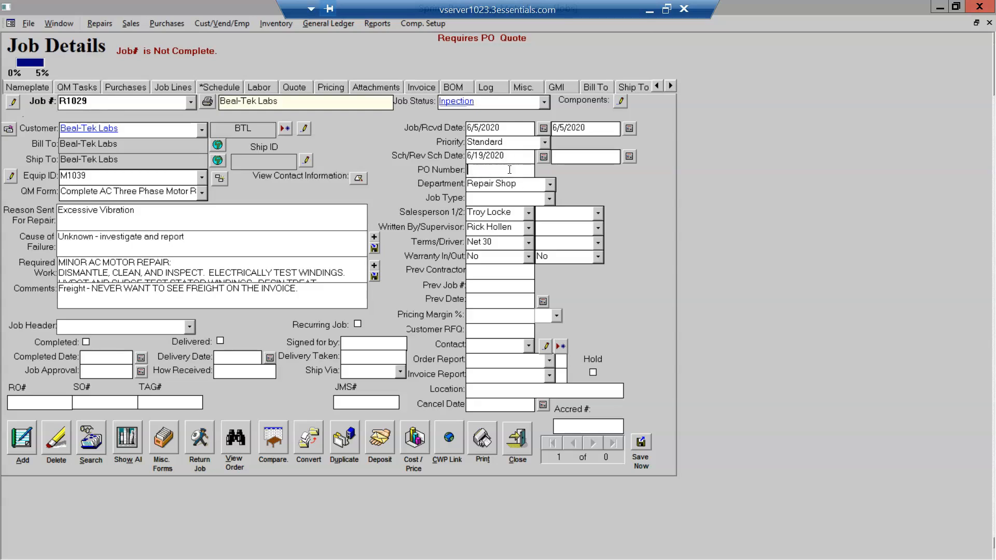
text(345269)
- Change the job type to 3R - Three Ph Repair
click(550, 199)
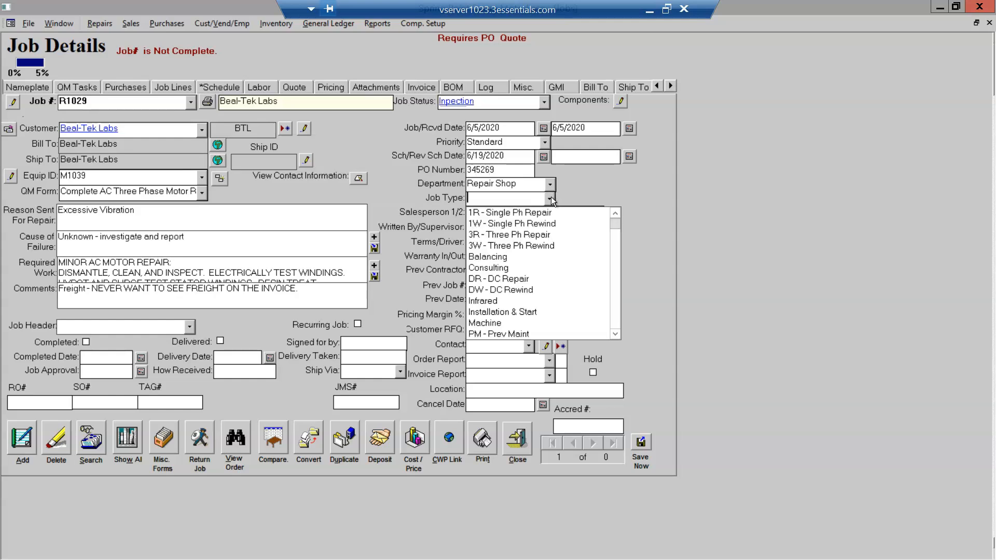
click(532, 239)
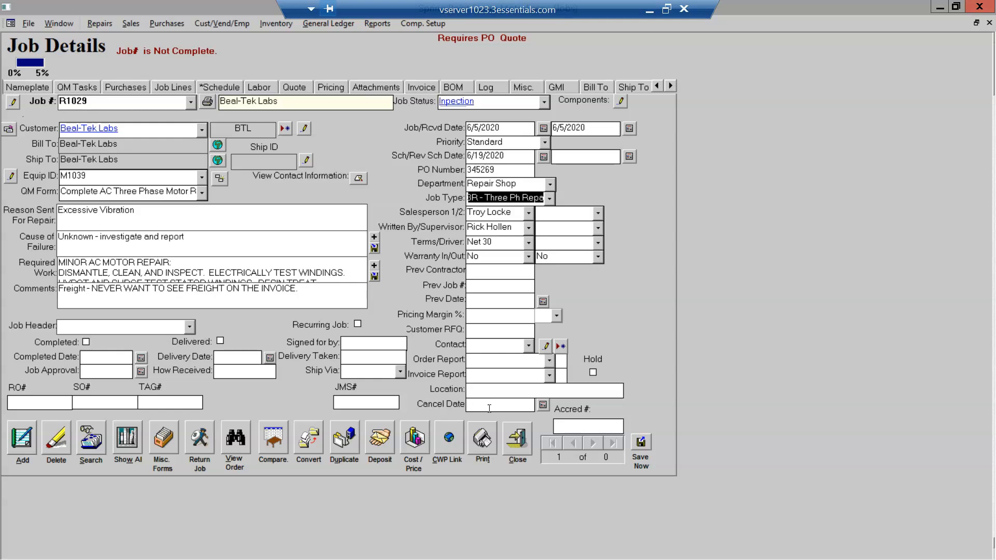
- Enter A100-23 as the job's accreditation number
click(559, 426)
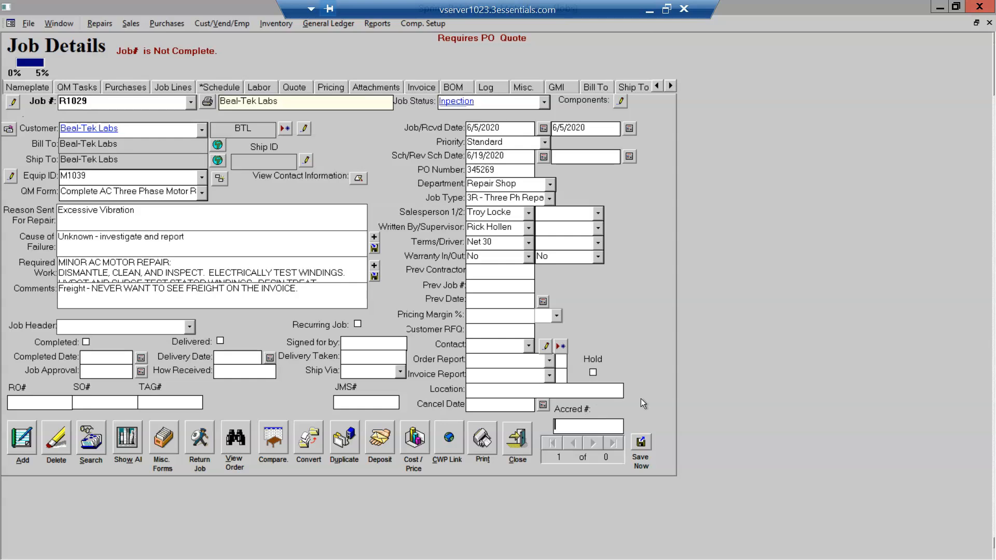
text(A100-23)
- Show the Nameplate page for motor M1039, whose nameplate fields are still blank
click(20, 85)
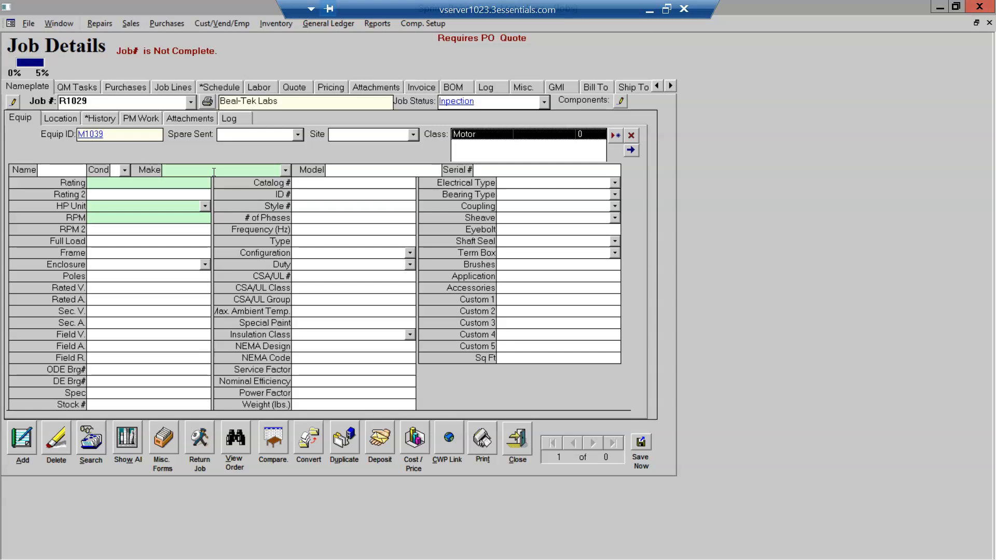
- Set motor M1039's make to Baldor with a 250 HP rating
click(285, 170)
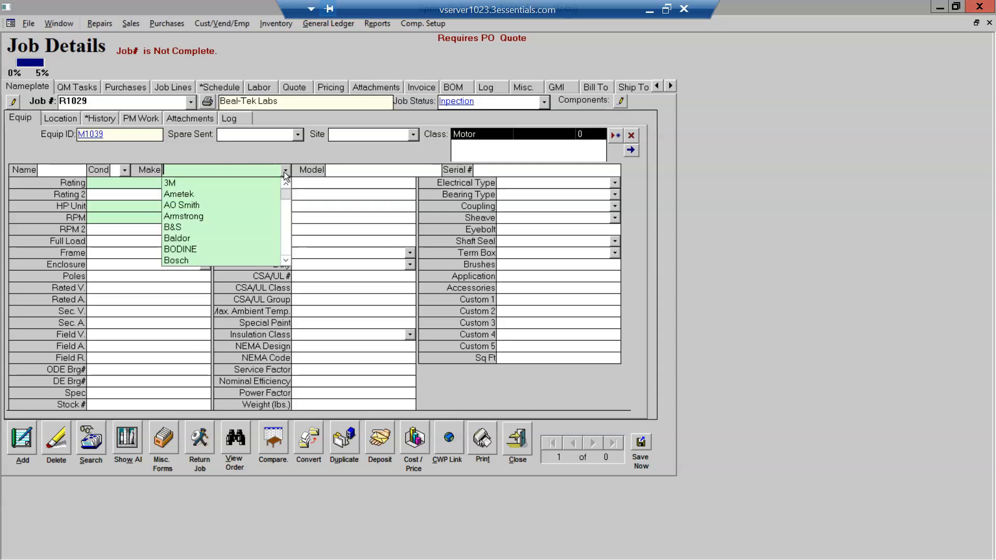
click(220, 238)
click(117, 184)
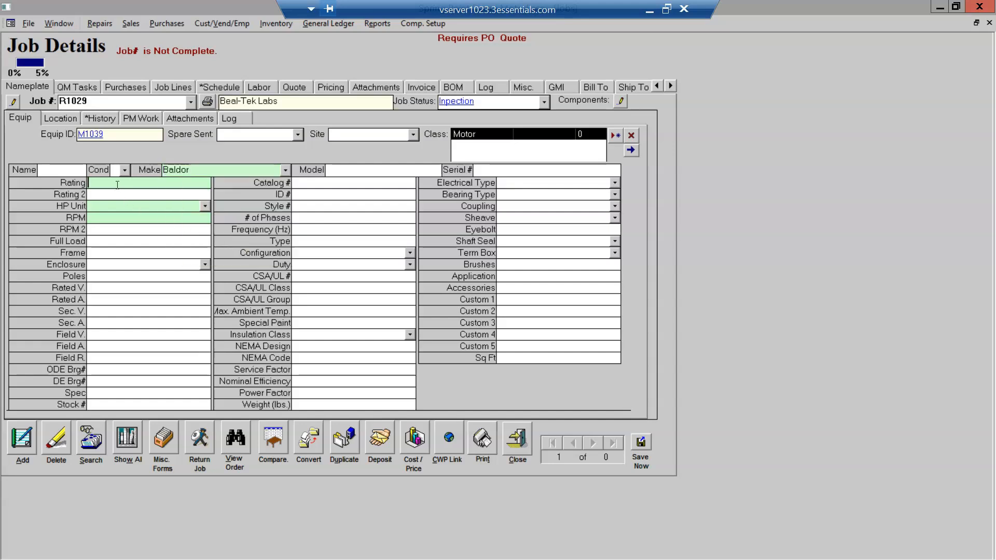
text(250)
click(204, 207)
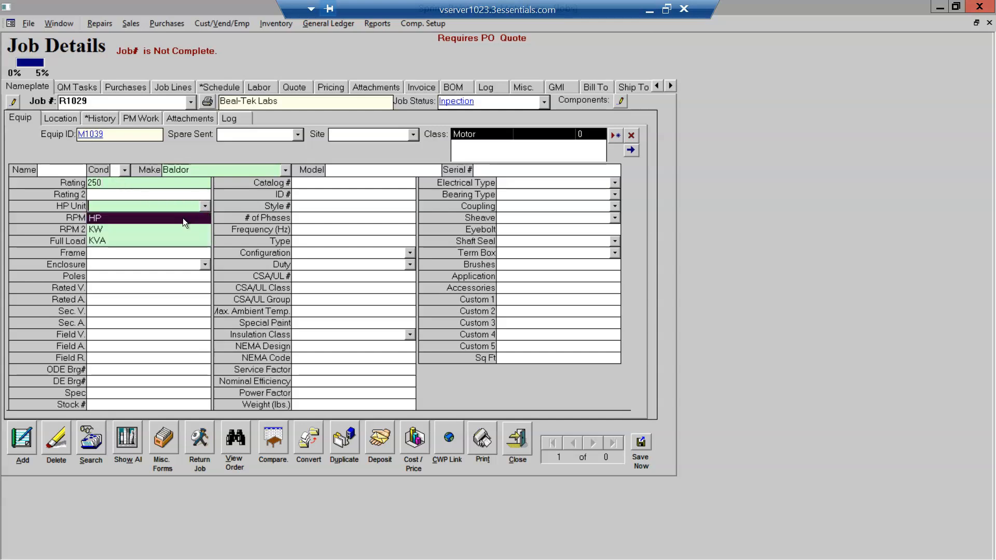
click(182, 219)
- Record 1800 RPM, frame 449T and TEFC enclosure, then view the empty purchase orders list
click(125, 220)
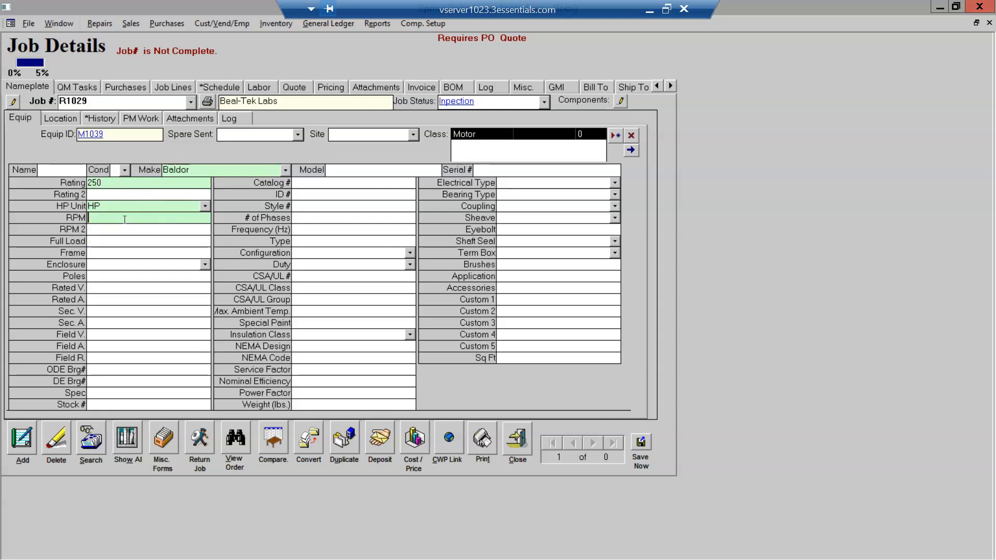
text(1800)
click(119, 250)
text(449T)
click(204, 265)
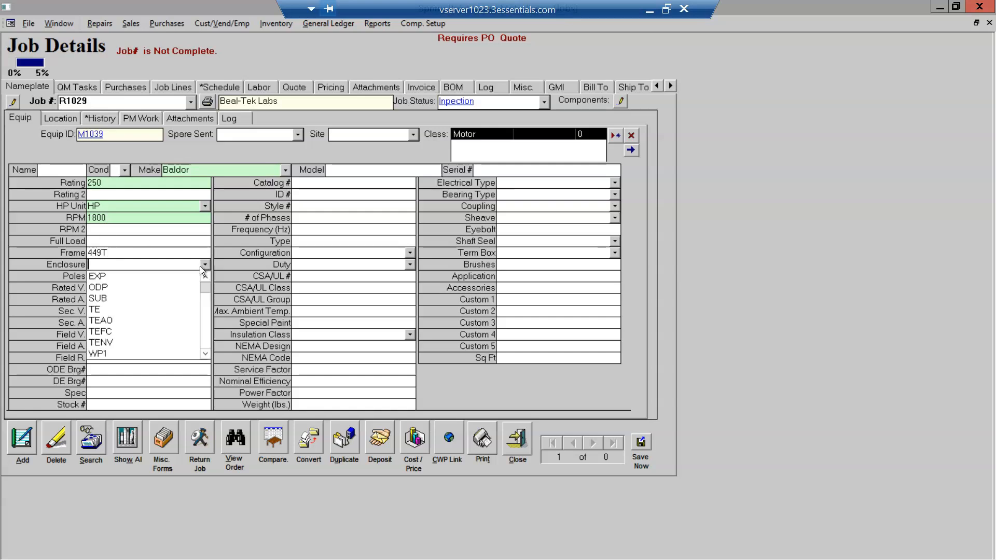
click(165, 330)
click(154, 281)
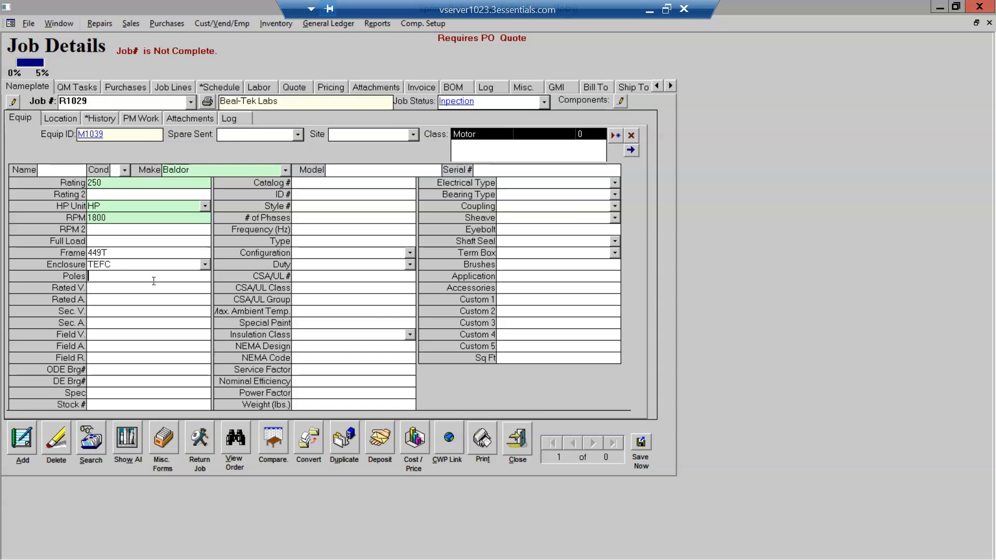
click(127, 86)
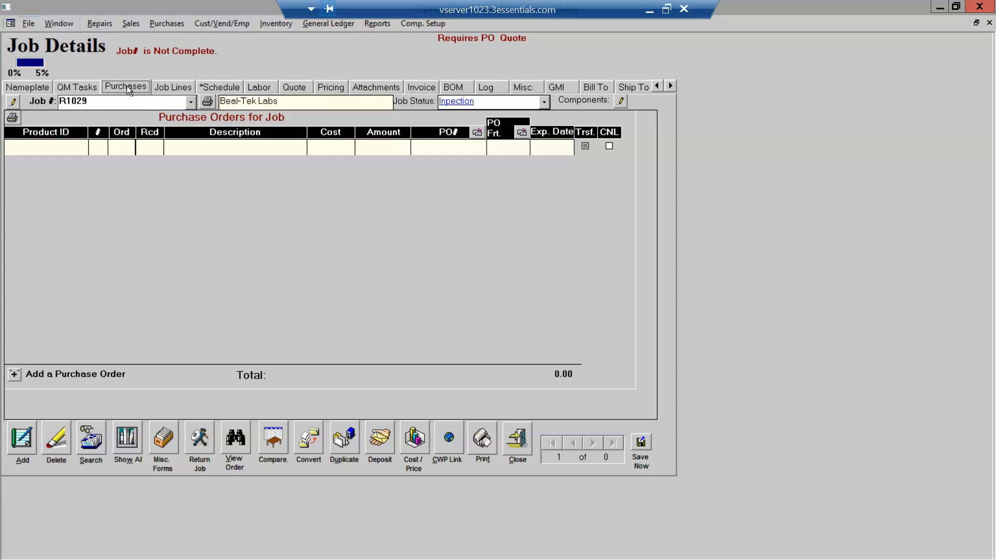
- View job R1029's empty Job Lines, then its schedule with the Low-priority task dated 6/5/2020
click(170, 86)
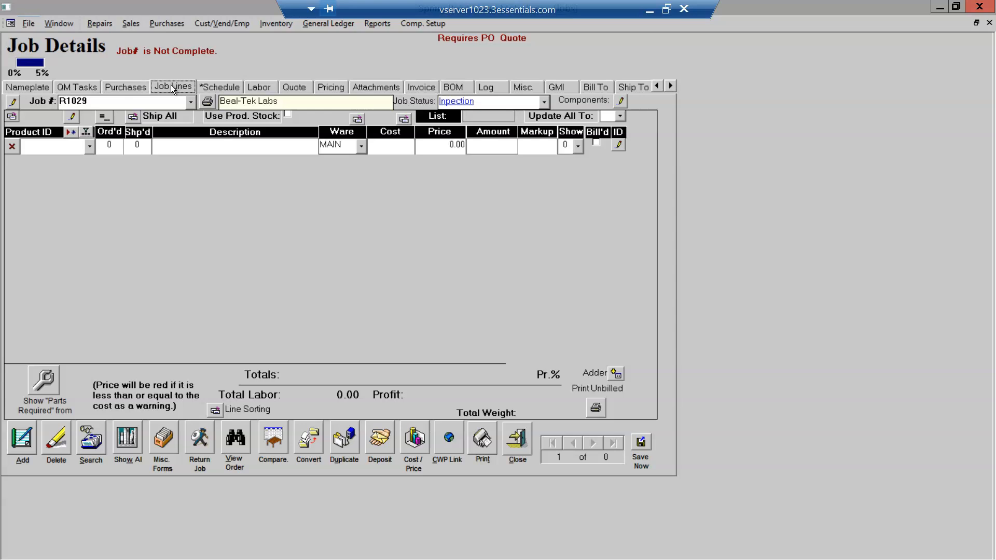
click(210, 88)
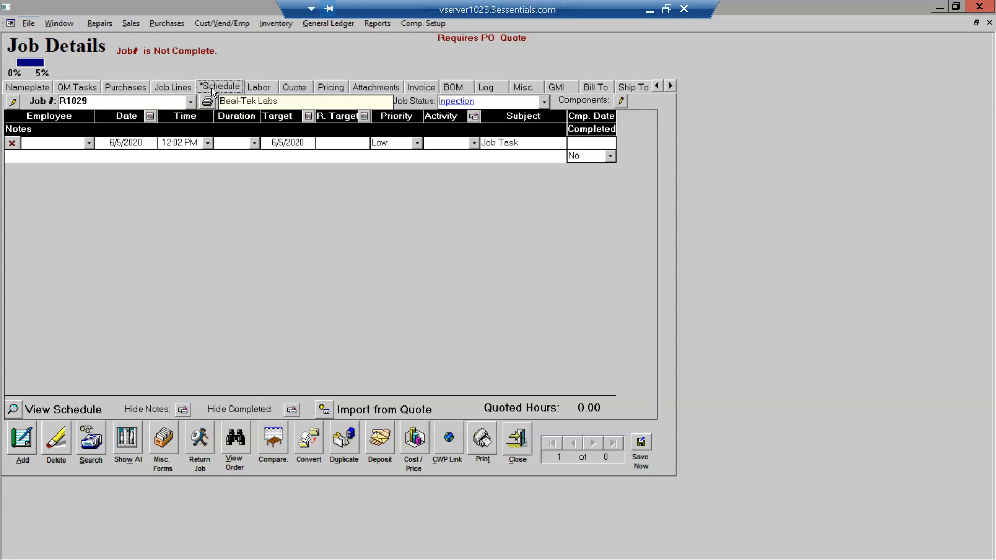
- Look over the job's labor entries, then its Quote page with no quotes or vendor RFQs
click(268, 86)
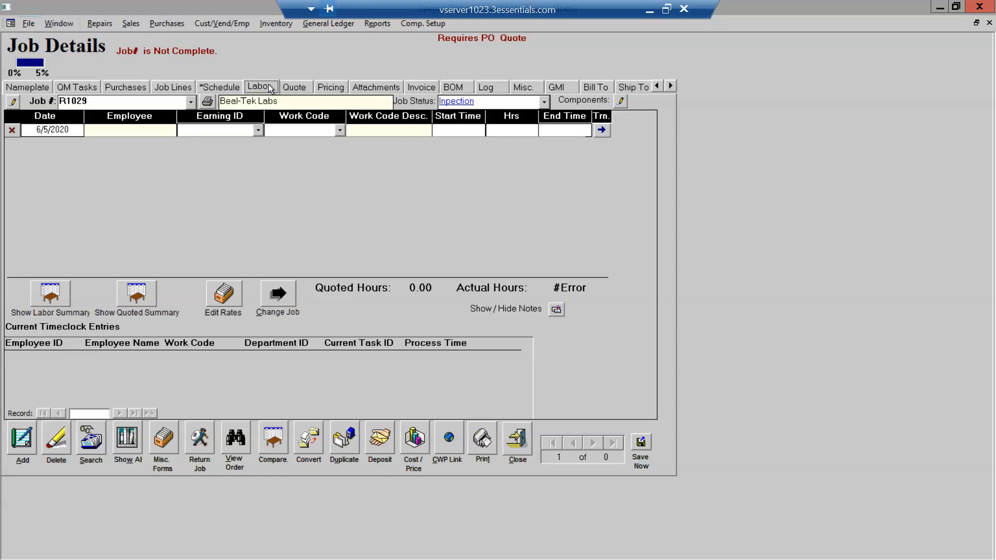
click(298, 86)
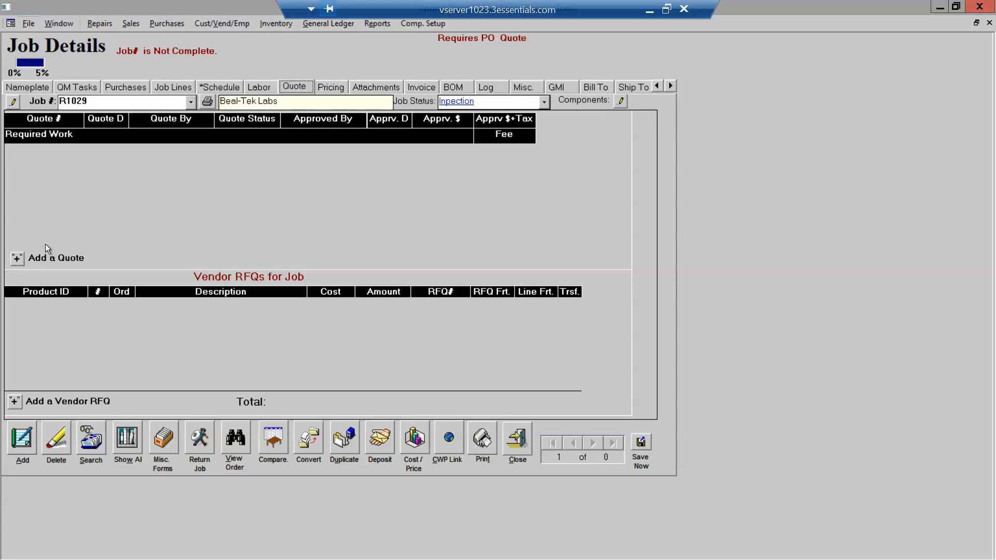
- Review the job's pricing and attachments, then its empty invoice list
click(328, 86)
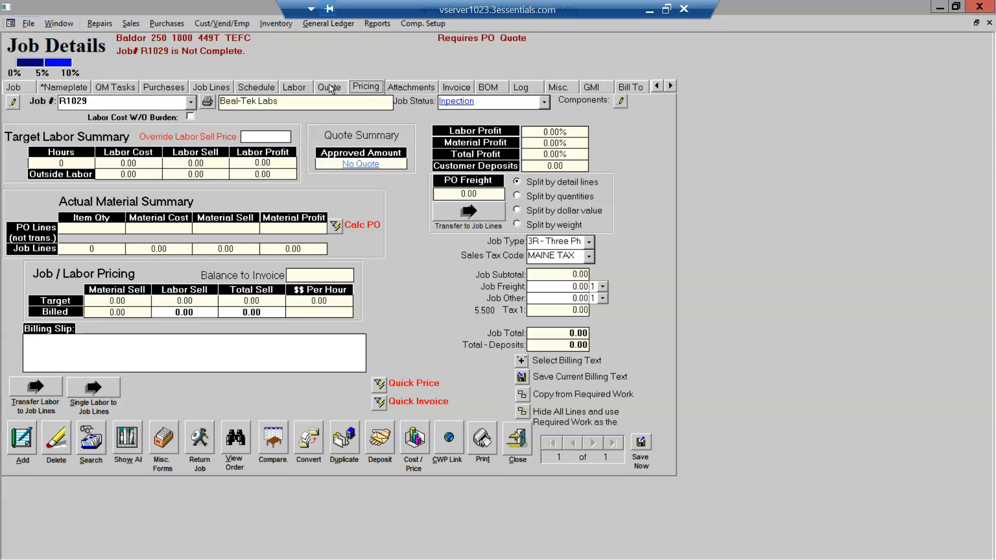
click(408, 89)
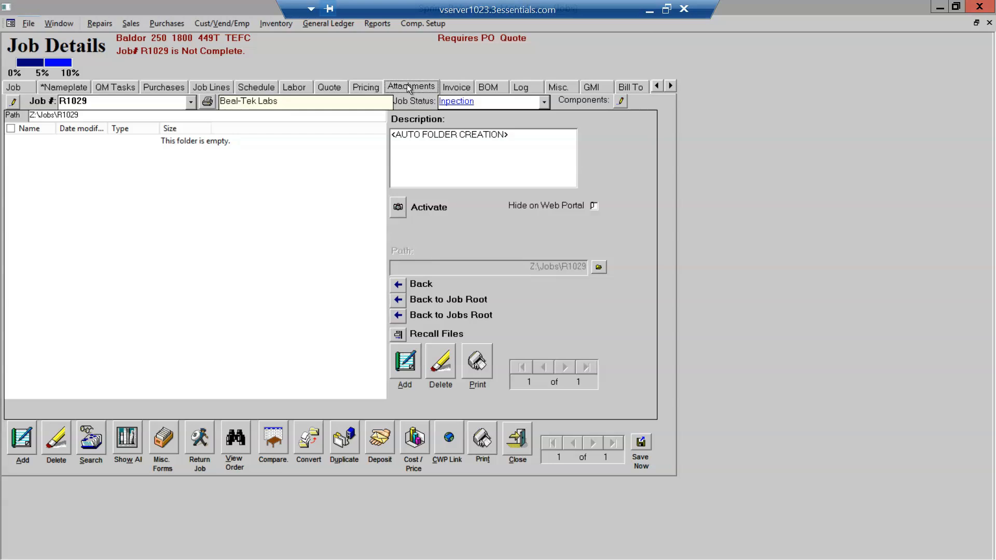
click(456, 87)
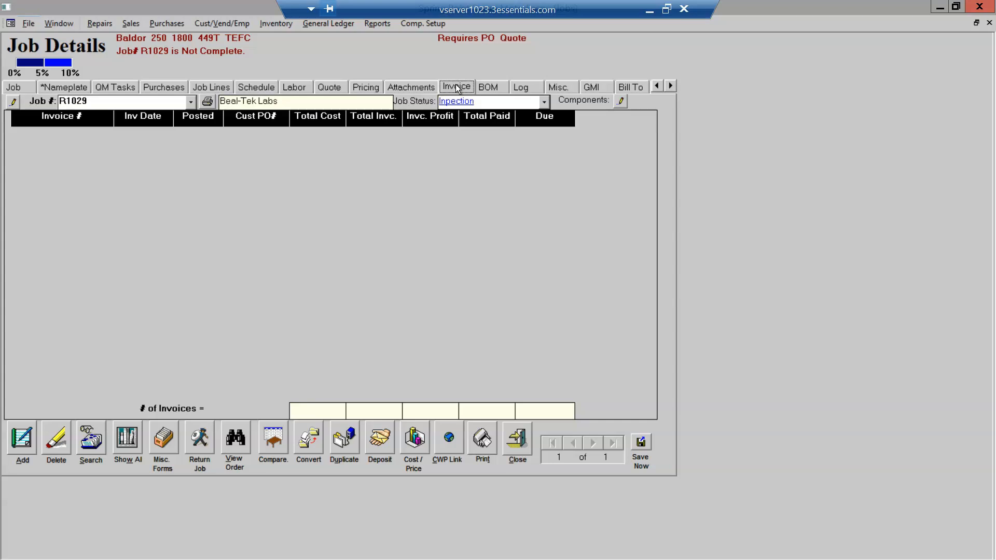
- Review the BOM, contact log and GMI pages, then close Job Details to the main menu
click(492, 86)
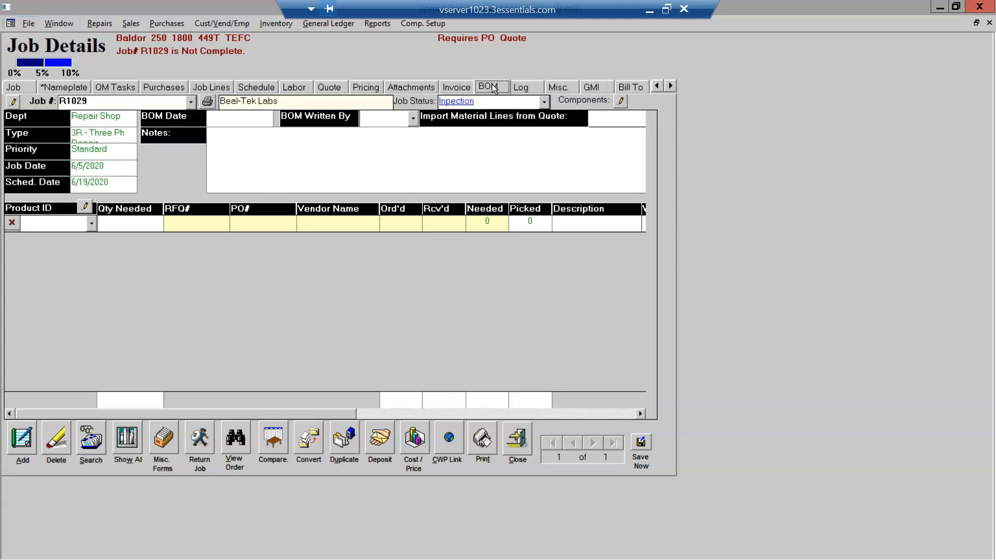
click(523, 88)
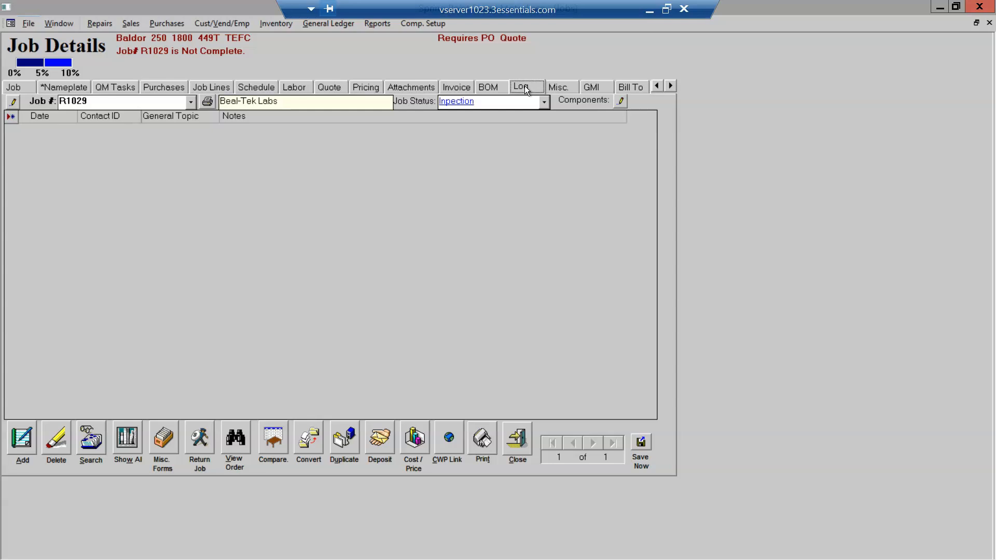
click(595, 87)
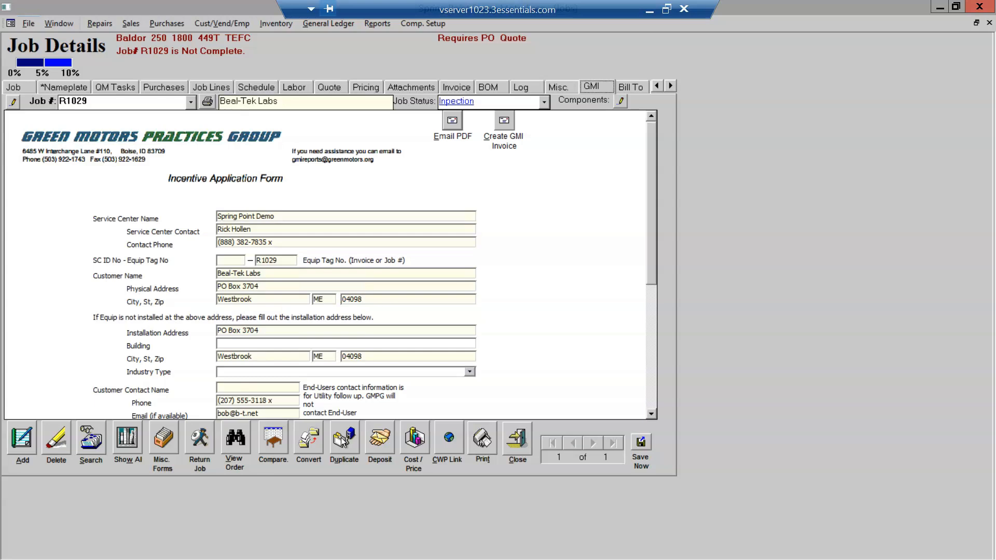
click(520, 445)
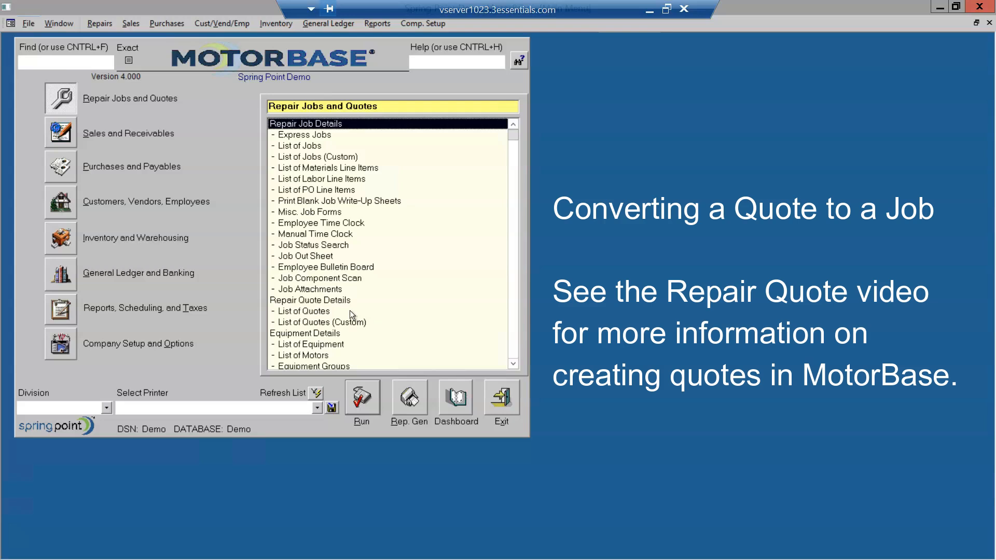
- Convert quote FRQ1004 into new sequential job FR1002, accepting 350.00, and open that job
click(323, 303)
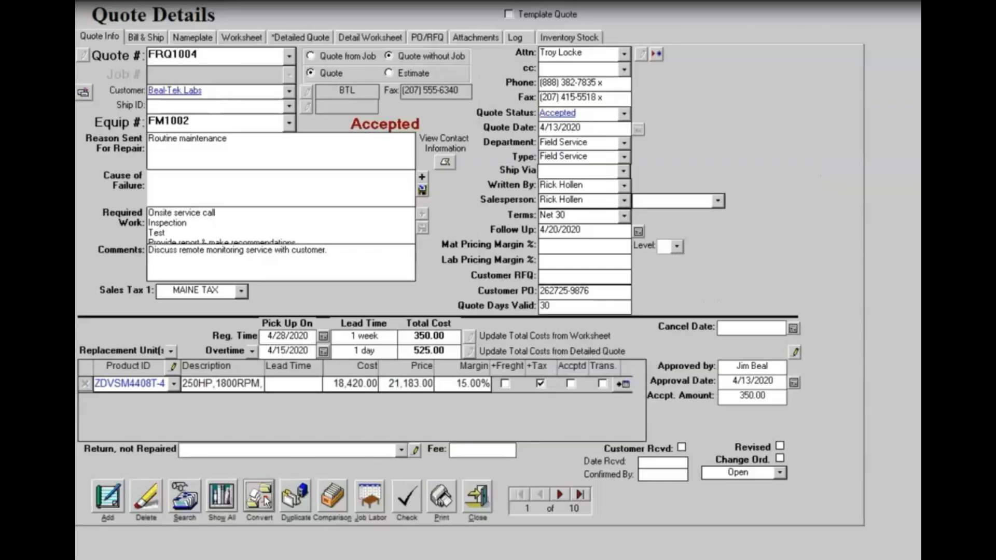
click(262, 499)
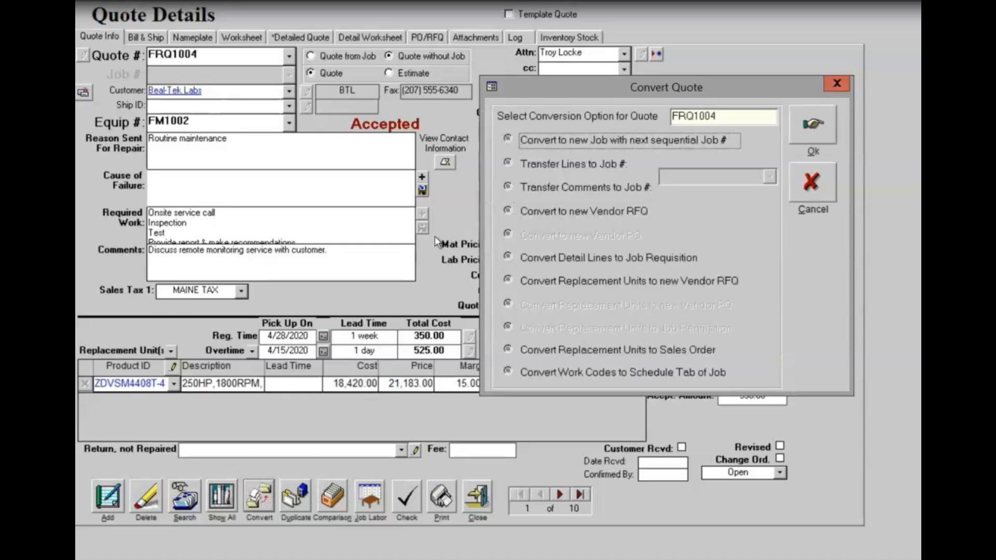
click(508, 139)
click(813, 133)
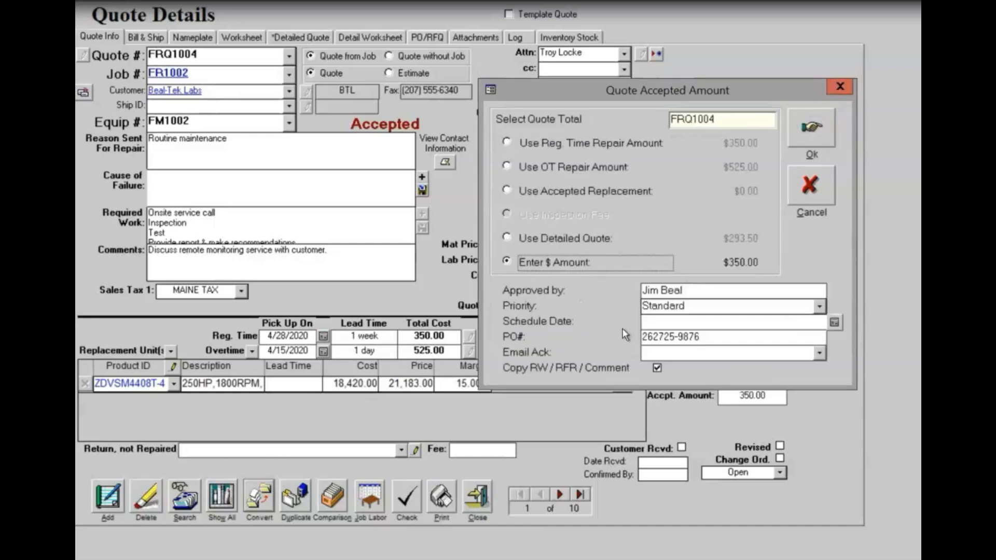
click(809, 126)
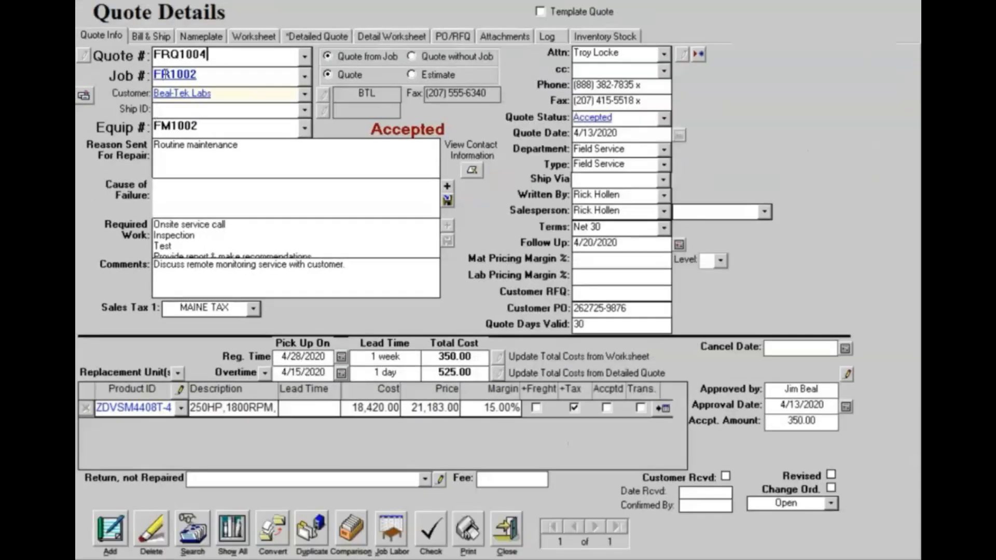
click(164, 74)
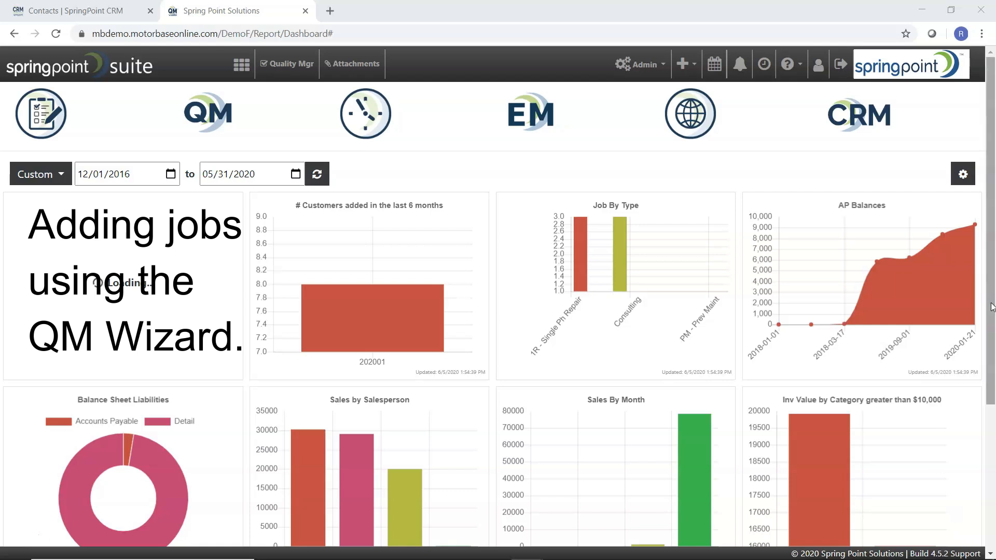
- Start a new Field Service job of type Installation & Start
click(683, 64)
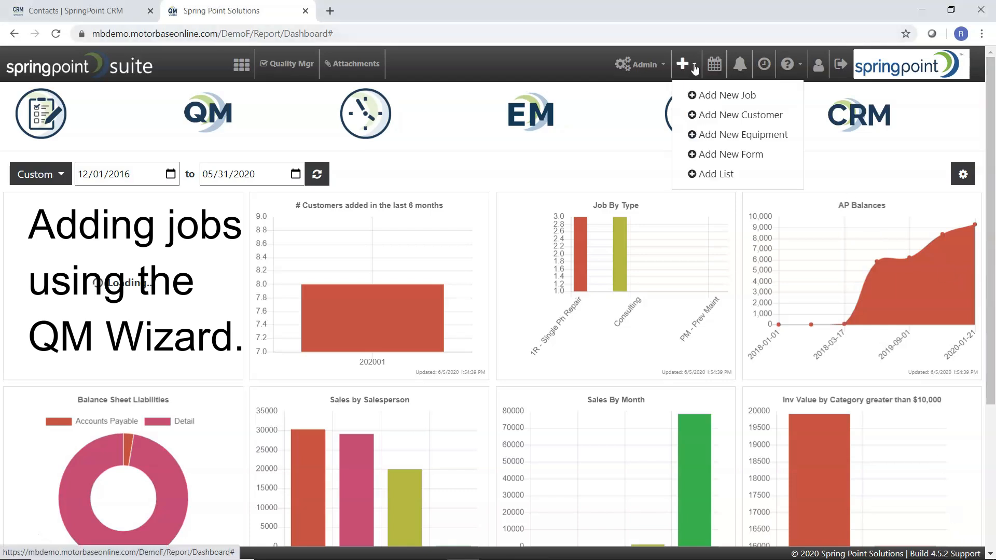
click(706, 96)
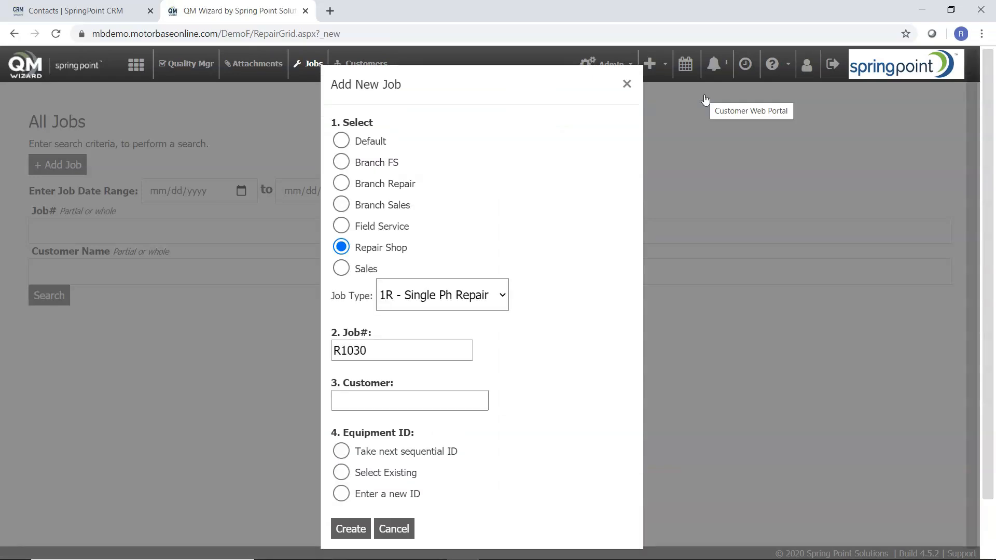
click(341, 227)
click(458, 299)
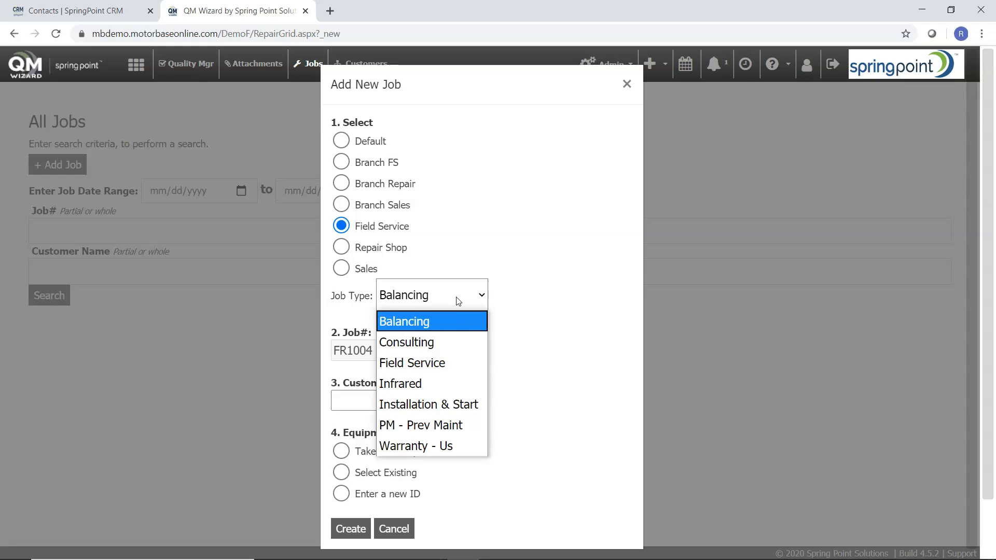
click(428, 399)
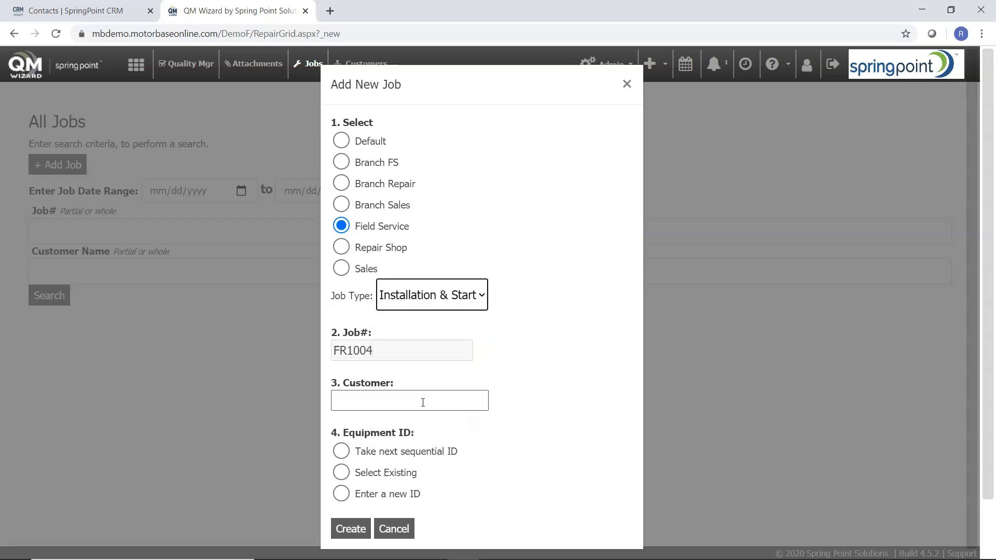
- Assign customer Beal-Tek Labs and existing equipment M1039, then create job FR1004
click(411, 399)
text(Bea)
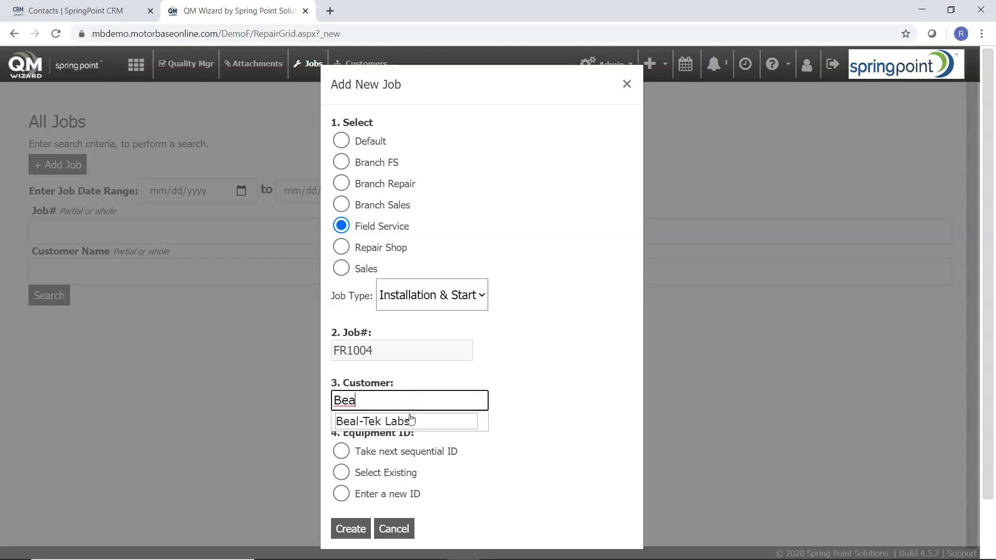
click(411, 421)
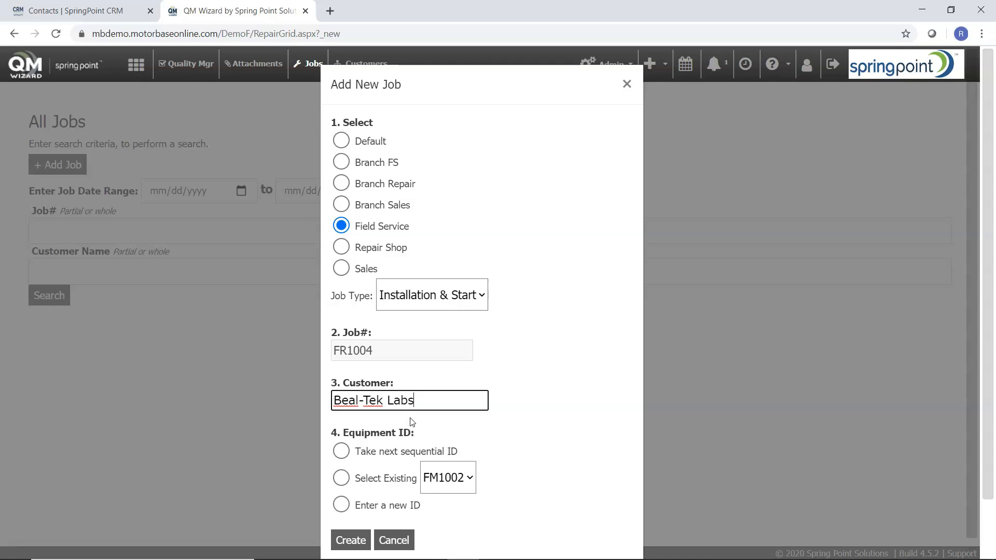
click(341, 478)
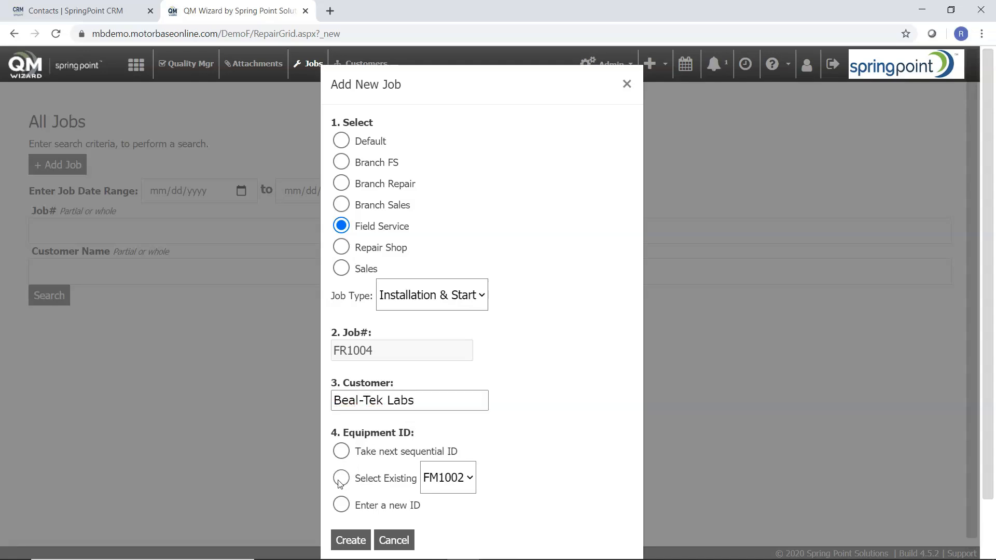
click(470, 479)
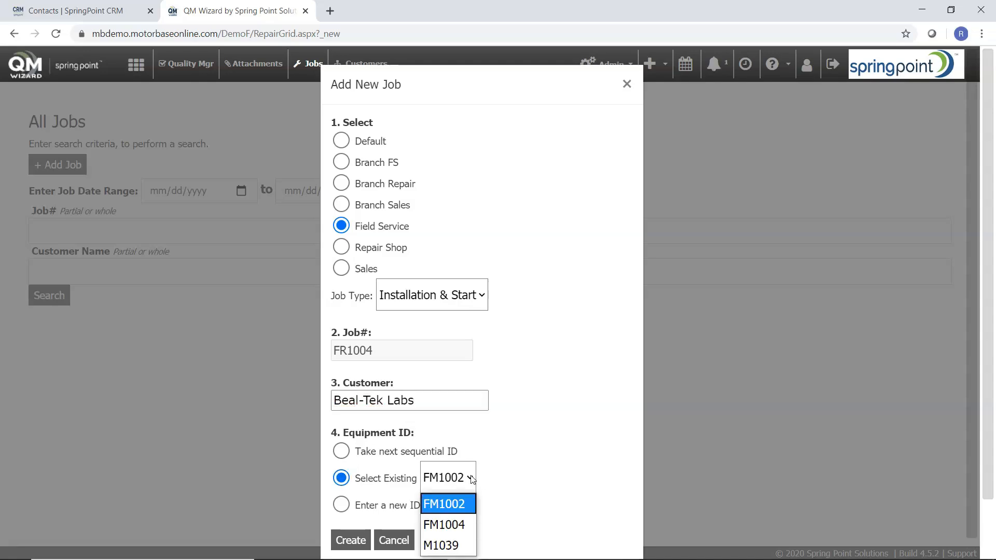
click(437, 548)
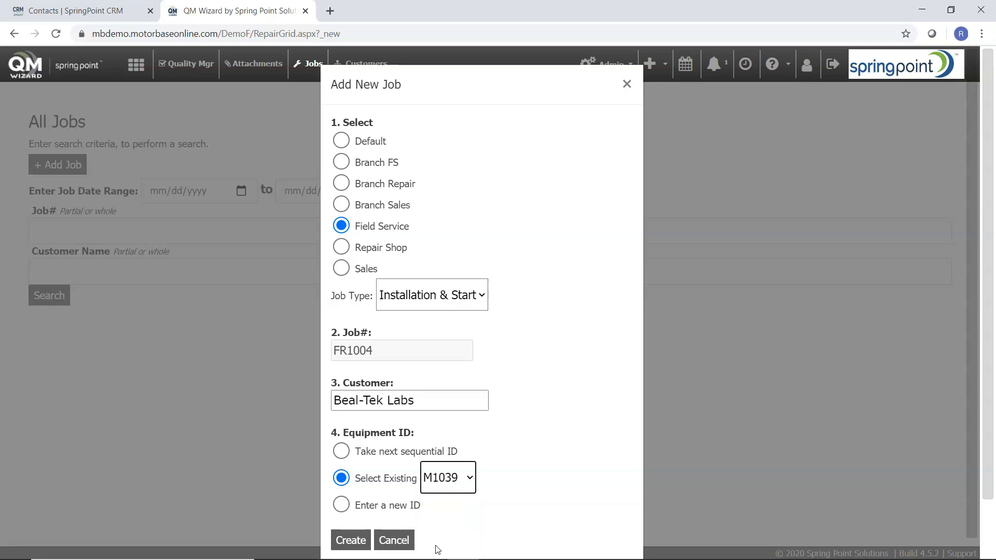
click(352, 541)
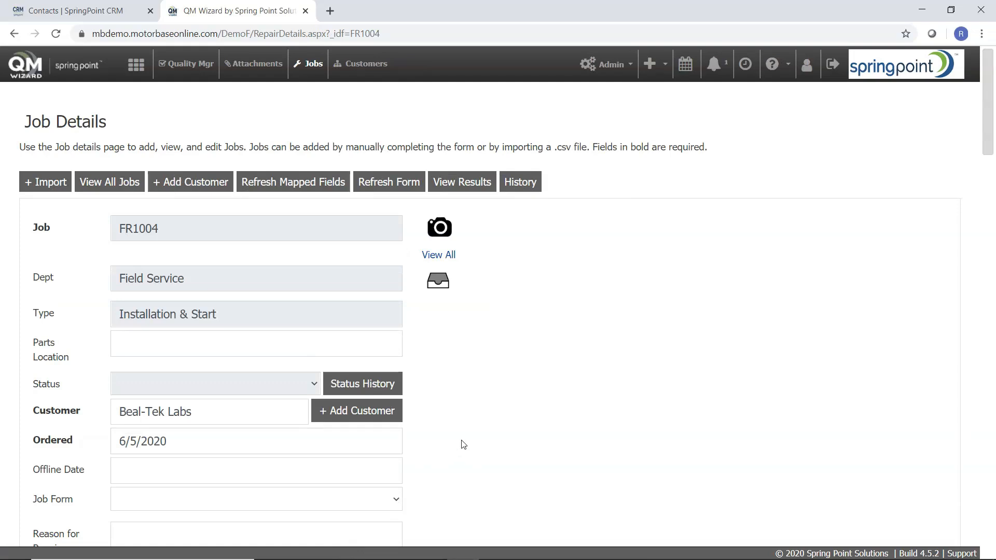
- Assign the Motor FS Basic Inspection form to job FR1004
scroll(463, 444, down, 1)
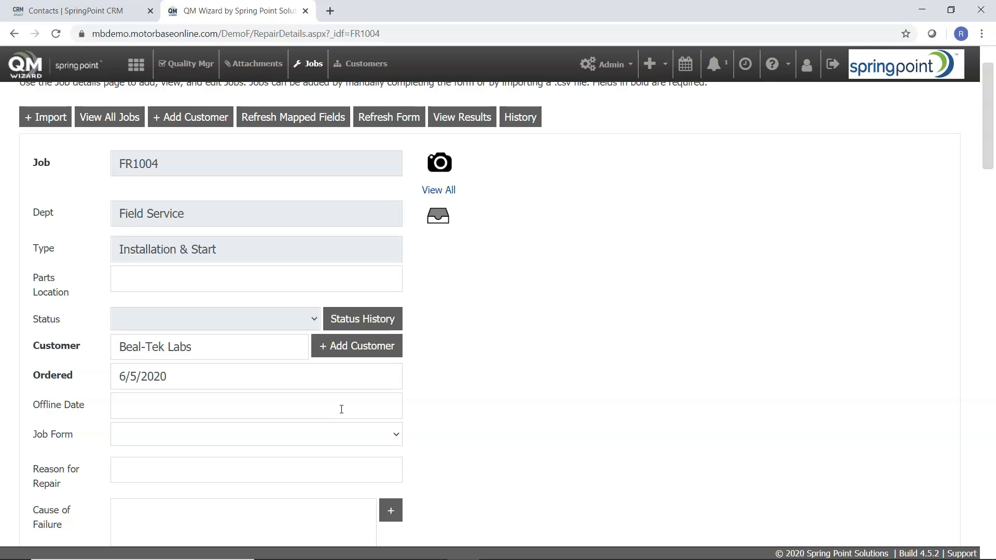
click(393, 435)
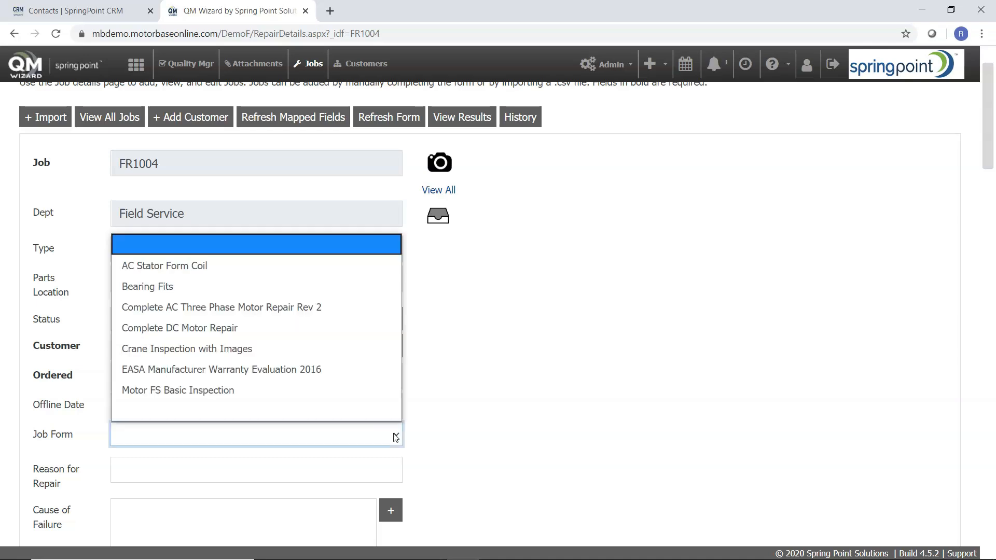
click(299, 389)
- Enter Required Work 'Install and Start, Inspect.' and review the motor details
scroll(523, 374, down, 4)
scroll(523, 374, down, 3)
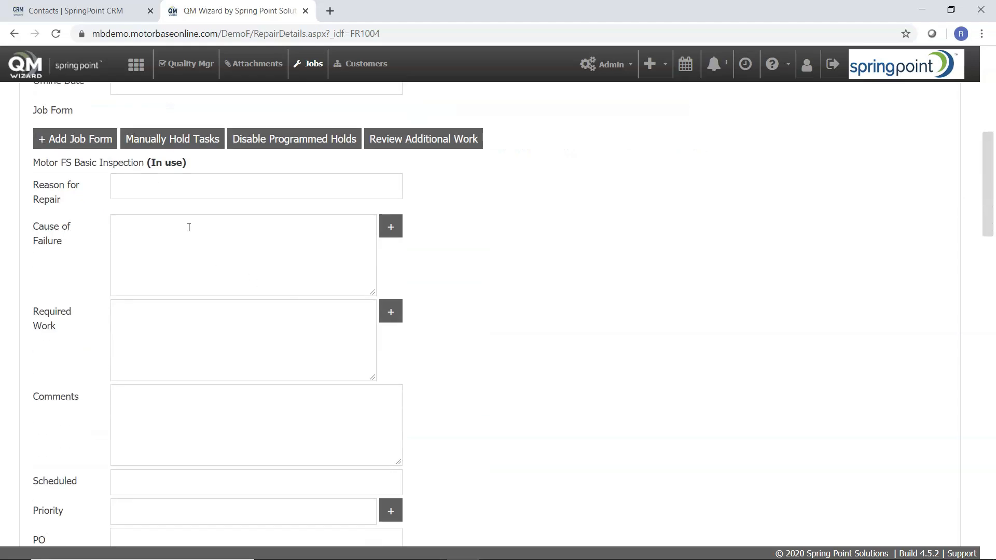
click(157, 319)
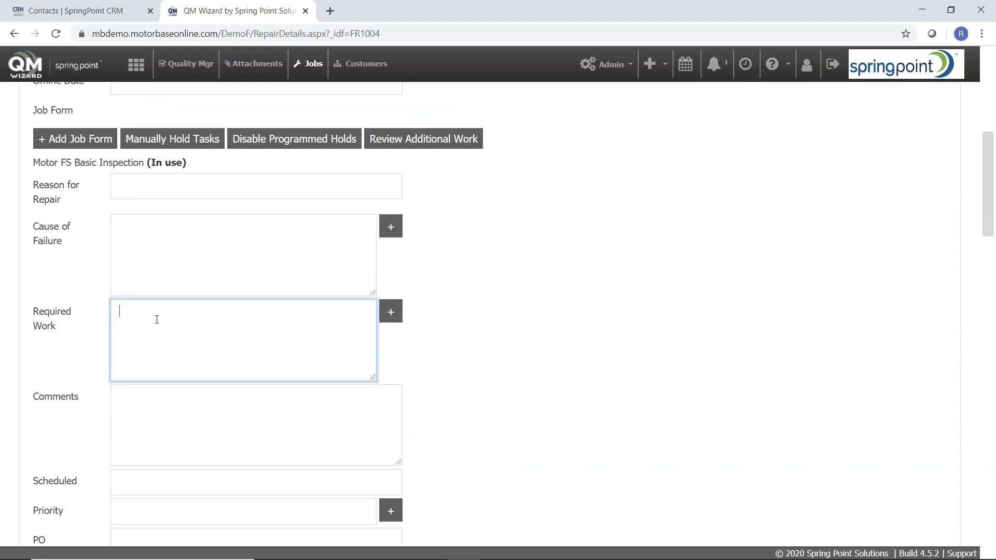
text(Install and Start, Inspect.)
scroll(332, 411, down, 6)
scroll(332, 411, down, 3)
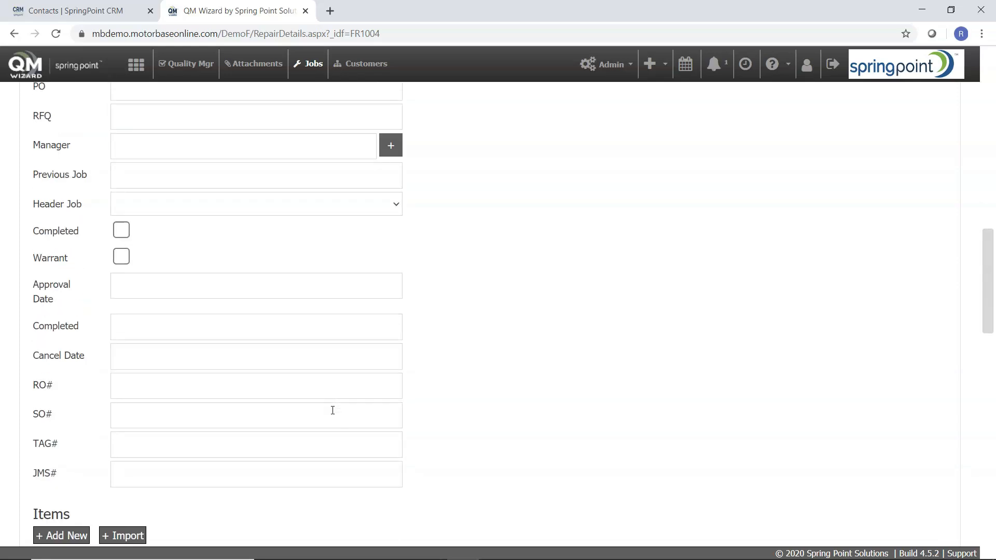
scroll(333, 410, down, 9)
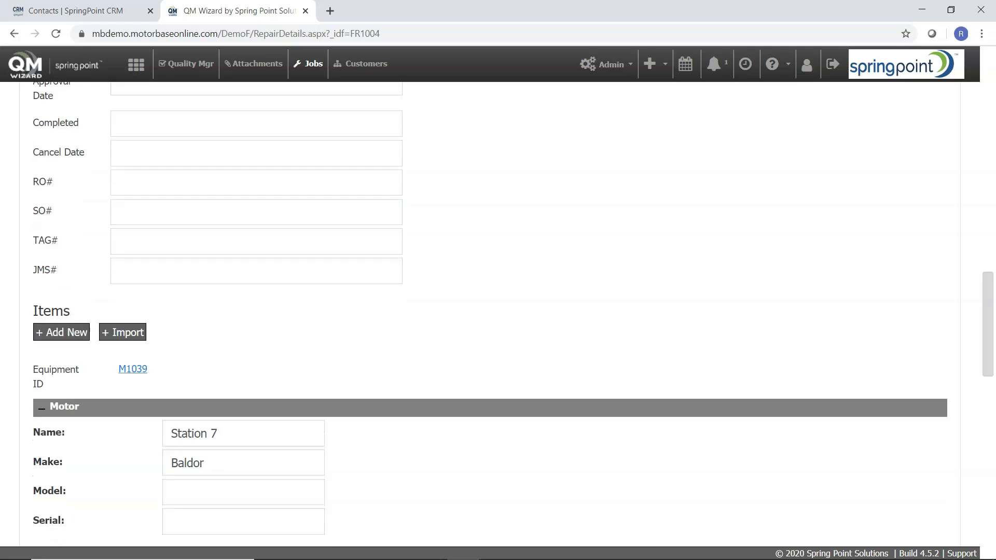
scroll(390, 410, down, 1)
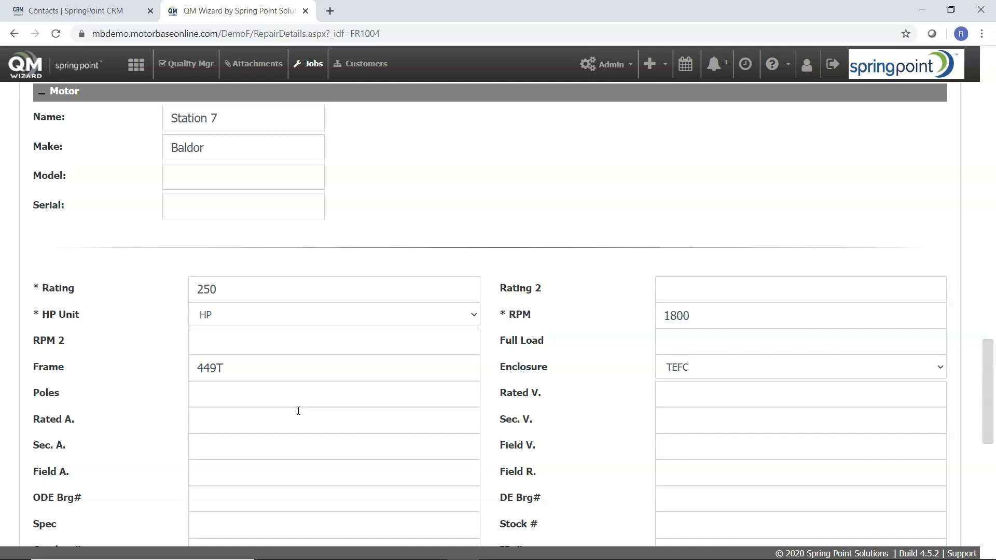
scroll(298, 410, up, 20)
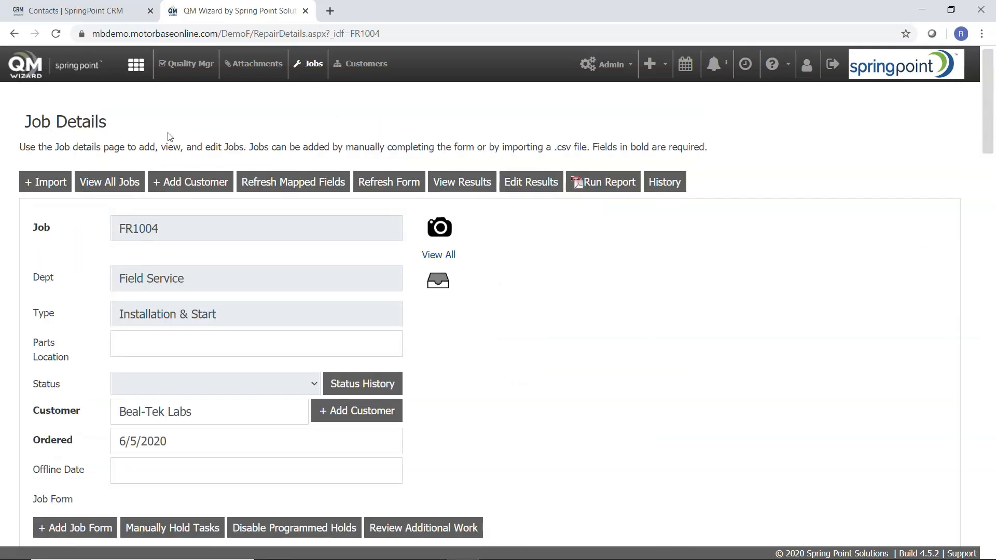
- View FR1004 in the job Tracker with auto-scroll paused, then go to Quality Mgr
click(137, 66)
click(174, 291)
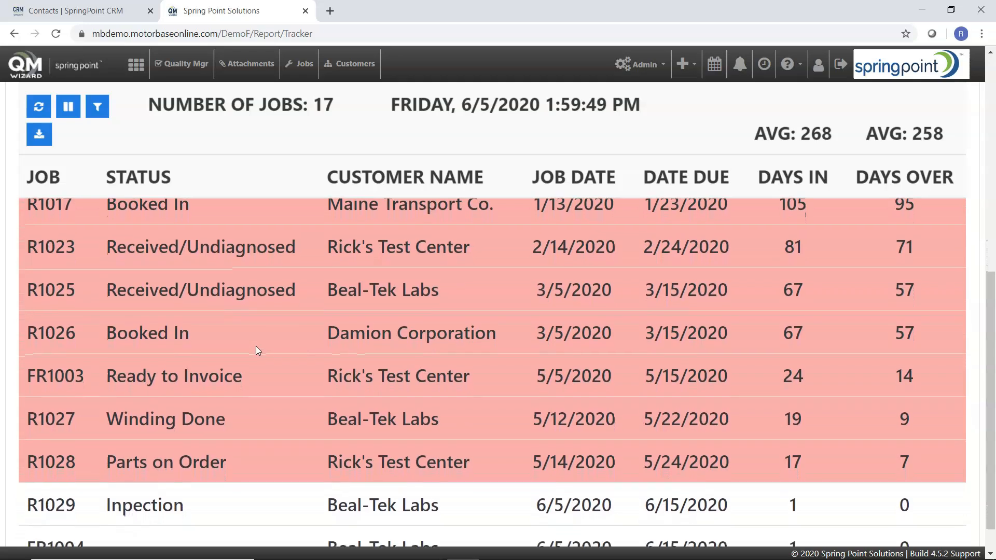
click(68, 107)
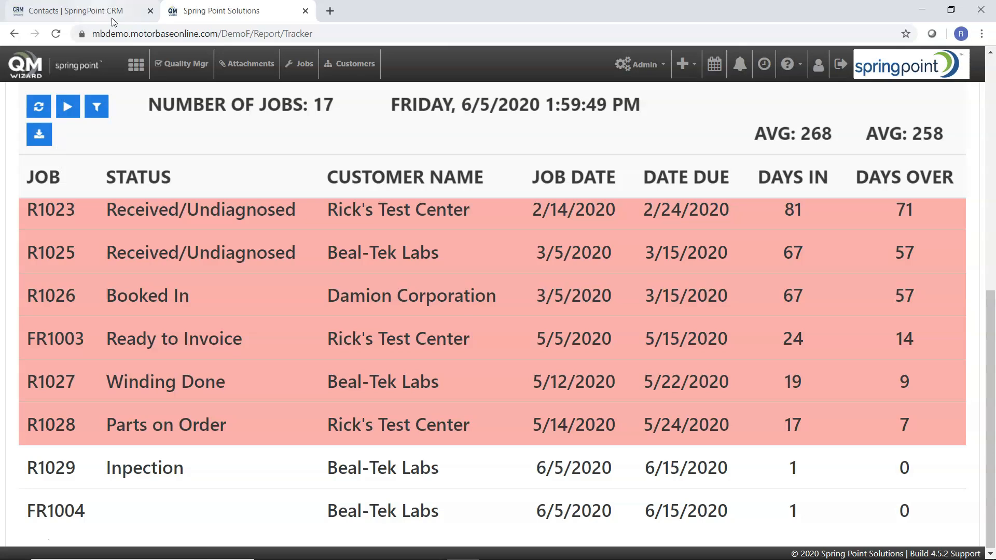
click(167, 72)
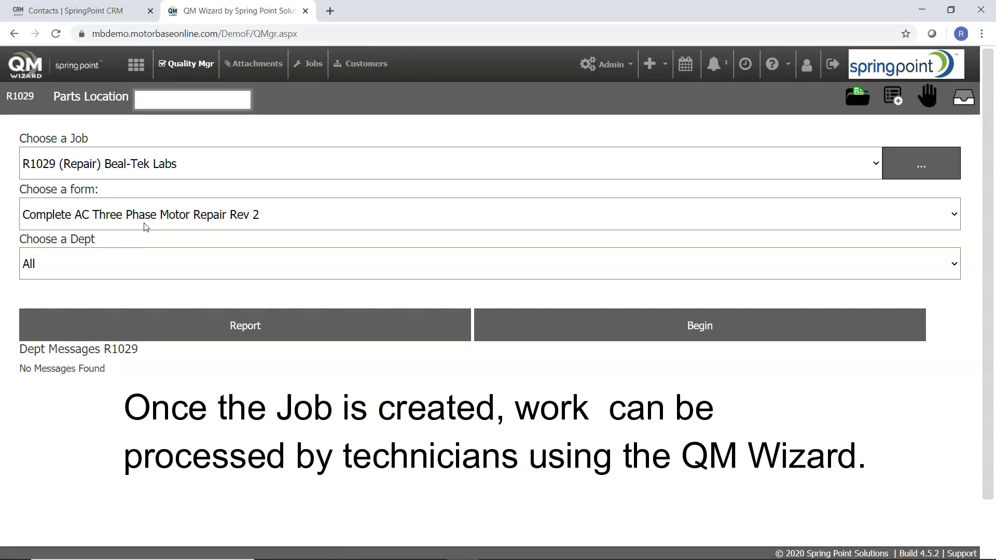
- Begin job R1029 on the Quality Mgr page to load its task list
click(602, 322)
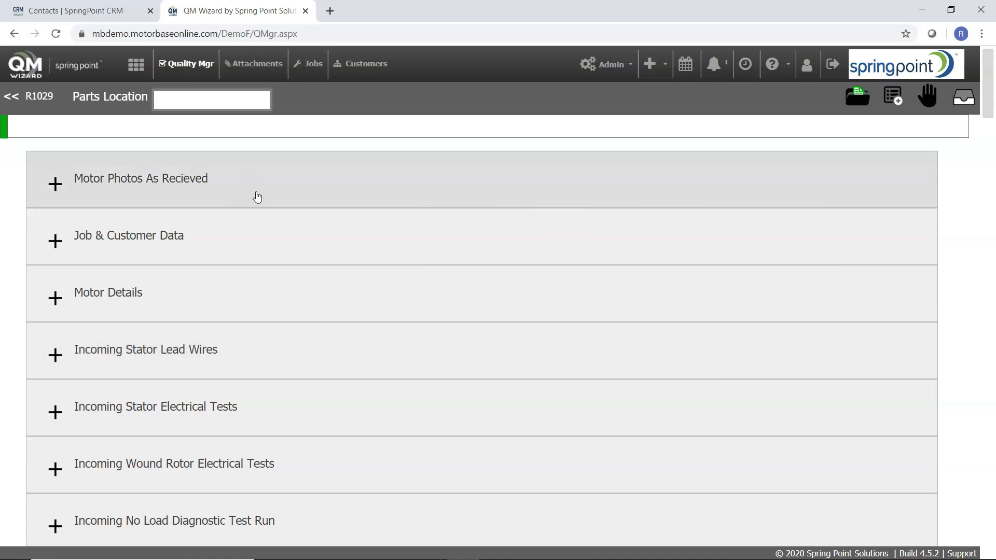
click(136, 64)
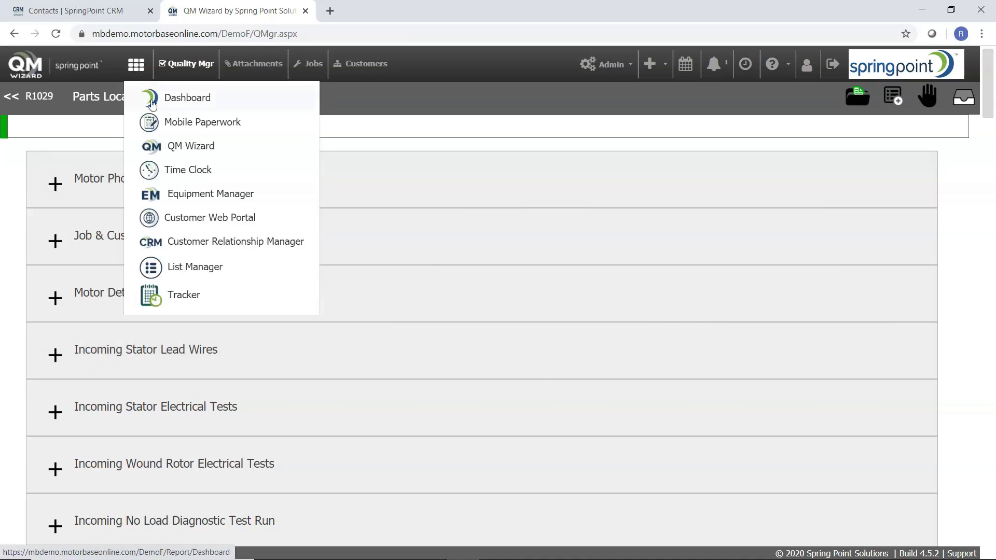
- Open the Beal-Tek Labs customer record in the CRM and view its recent jobs
click(151, 242)
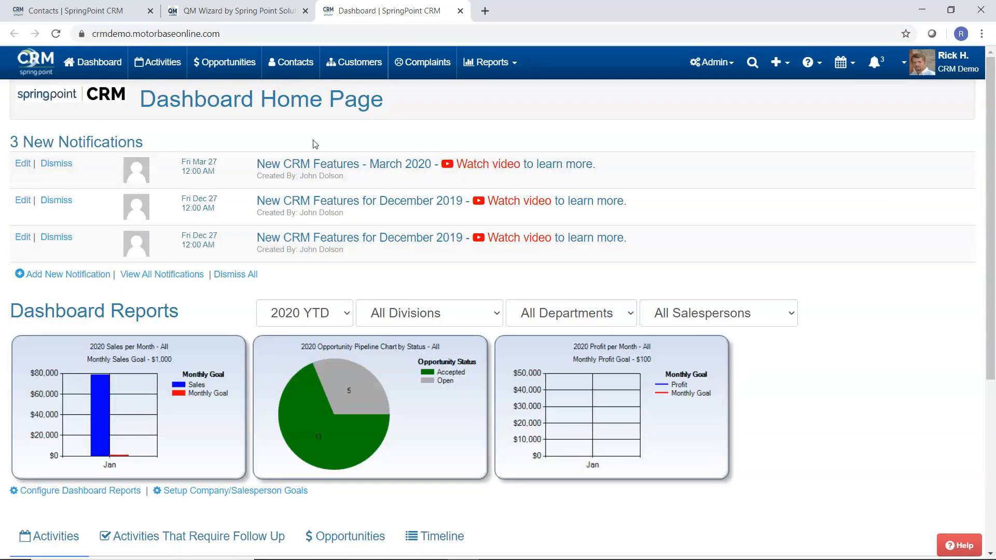
click(346, 70)
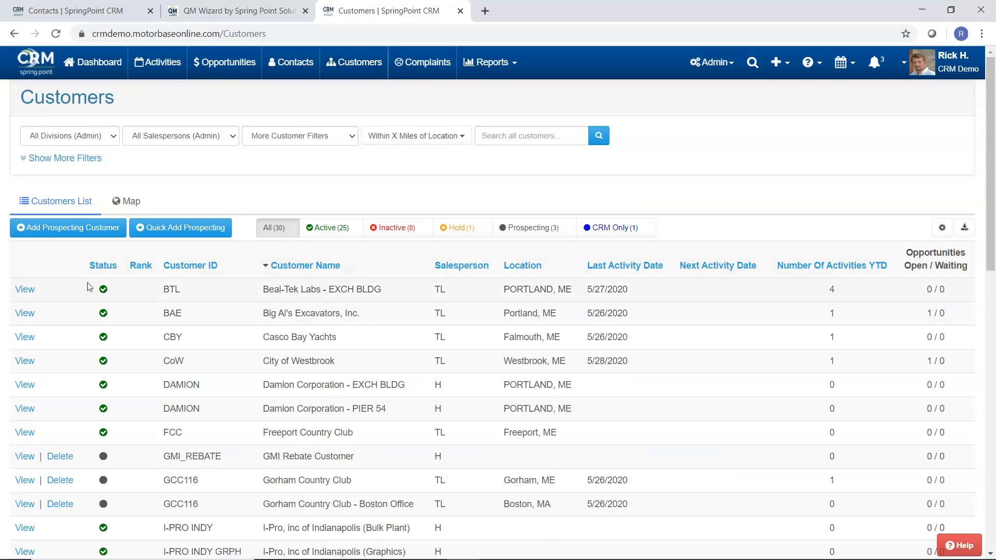
click(24, 290)
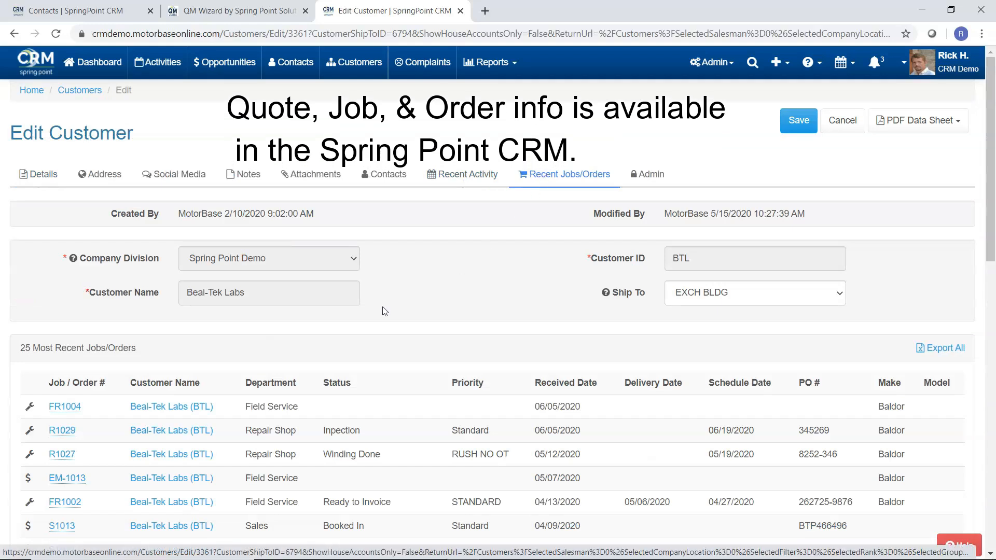
mouse_move(75, 439)
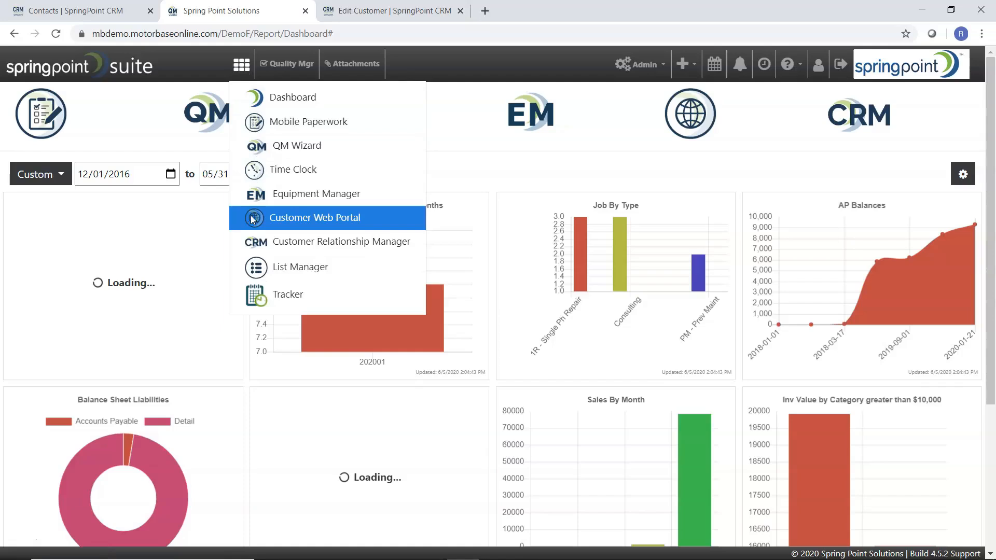
- Log in to the Customer Web Portal with the saved company login and show the Jobs list
click(252, 218)
click(449, 192)
click(470, 264)
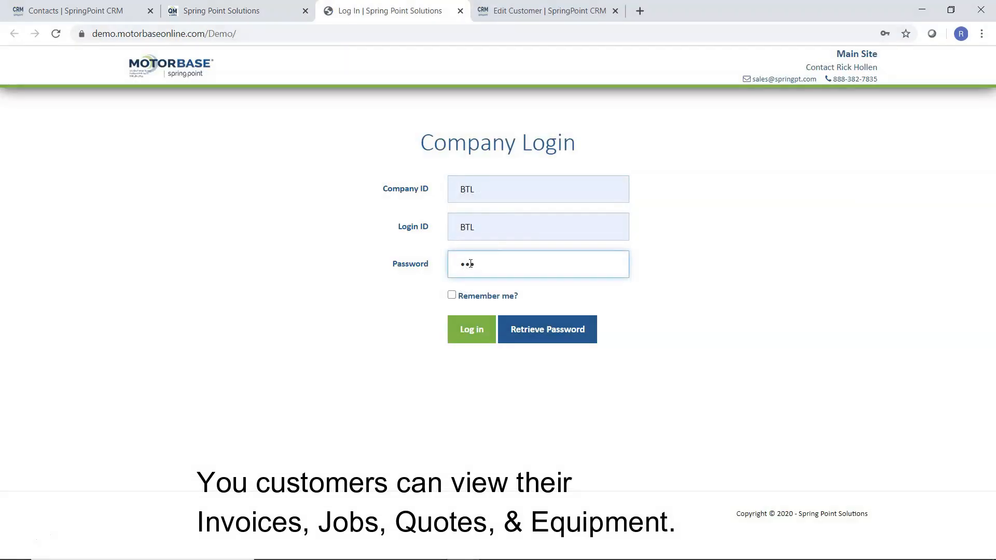
click(473, 332)
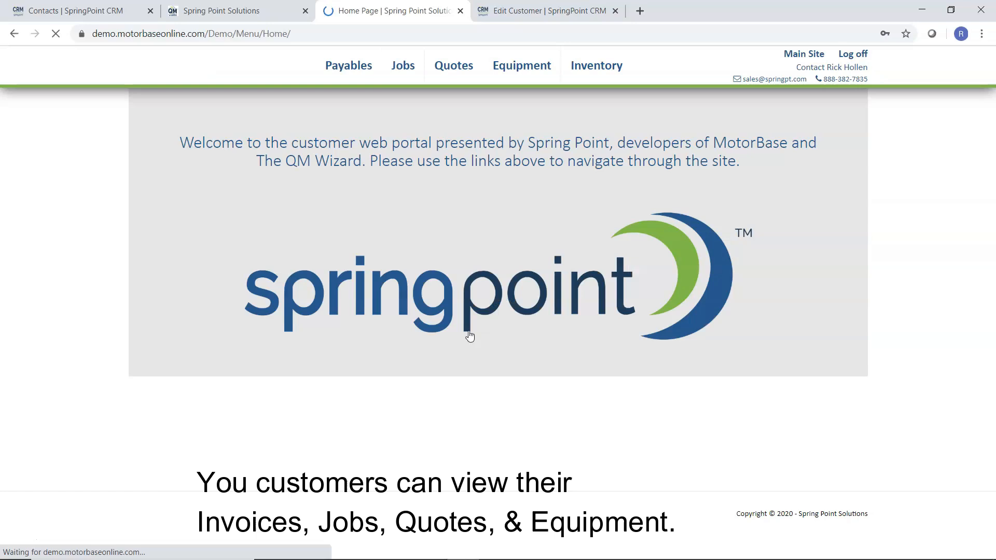
click(399, 68)
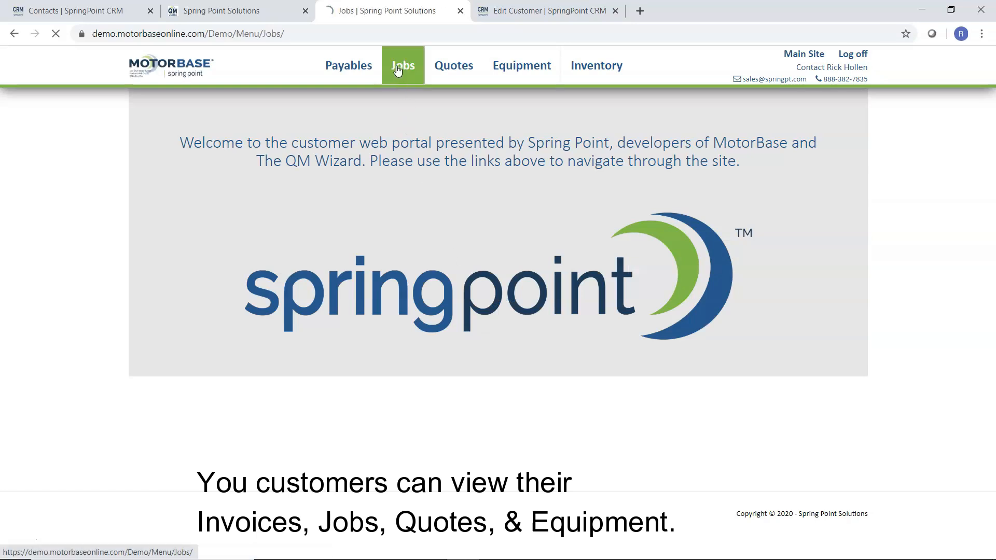